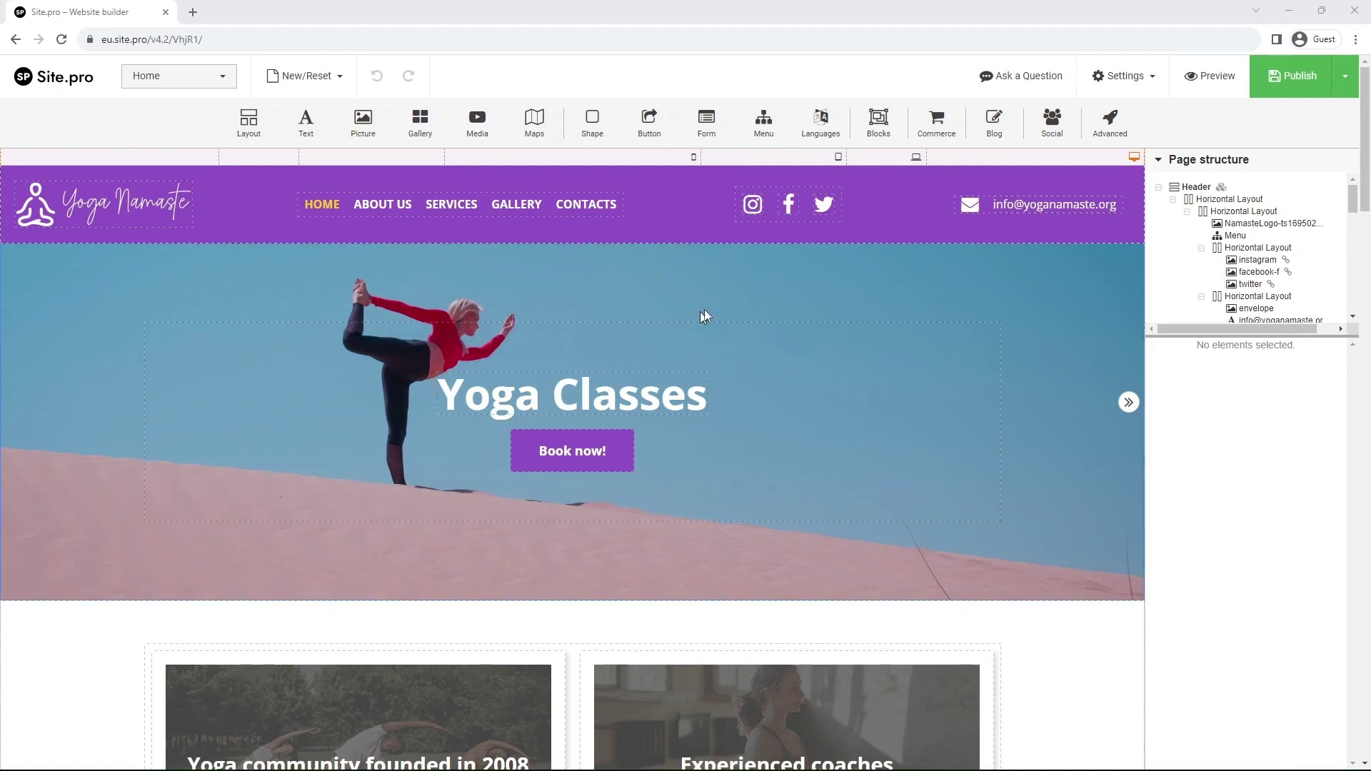
- Create a new page named 'Shop' from Home's layout with its body contents cleared
left_click(1114, 77)
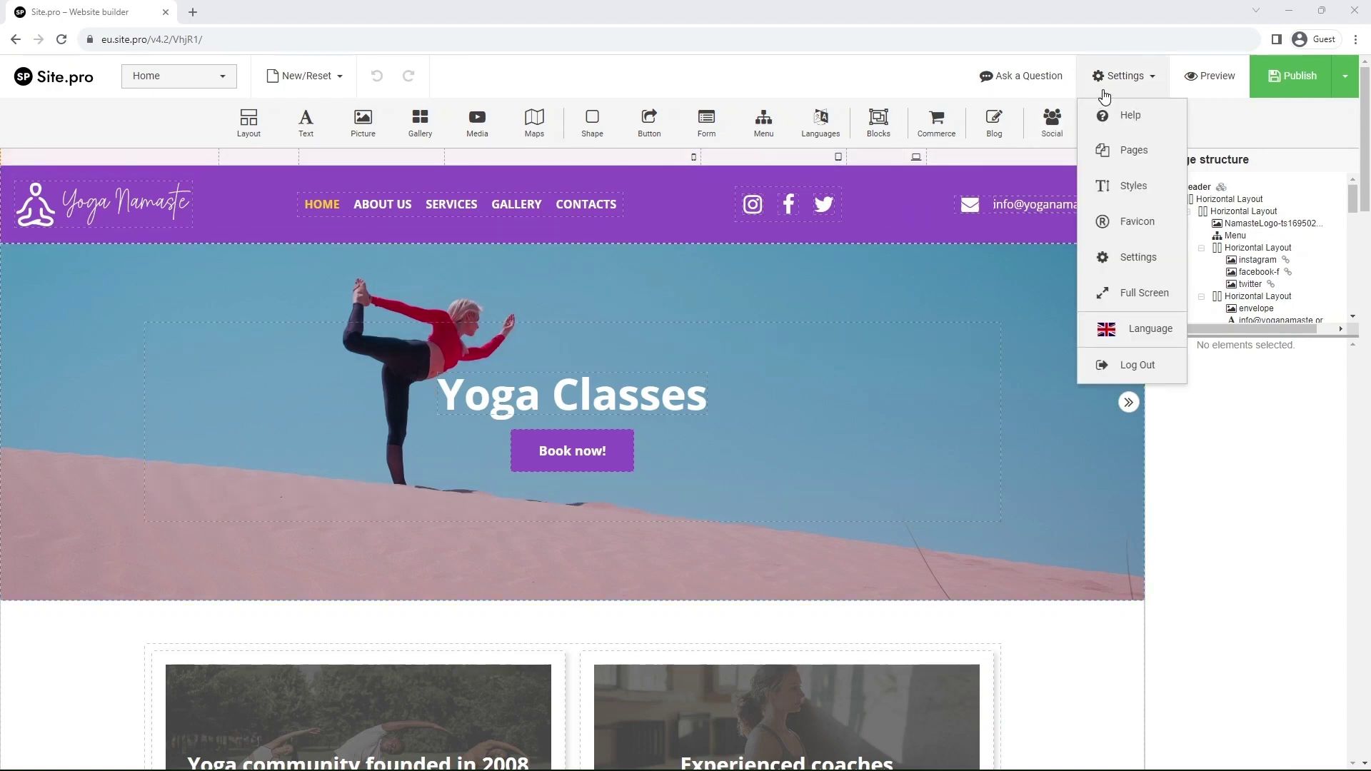
left_click(1134, 151)
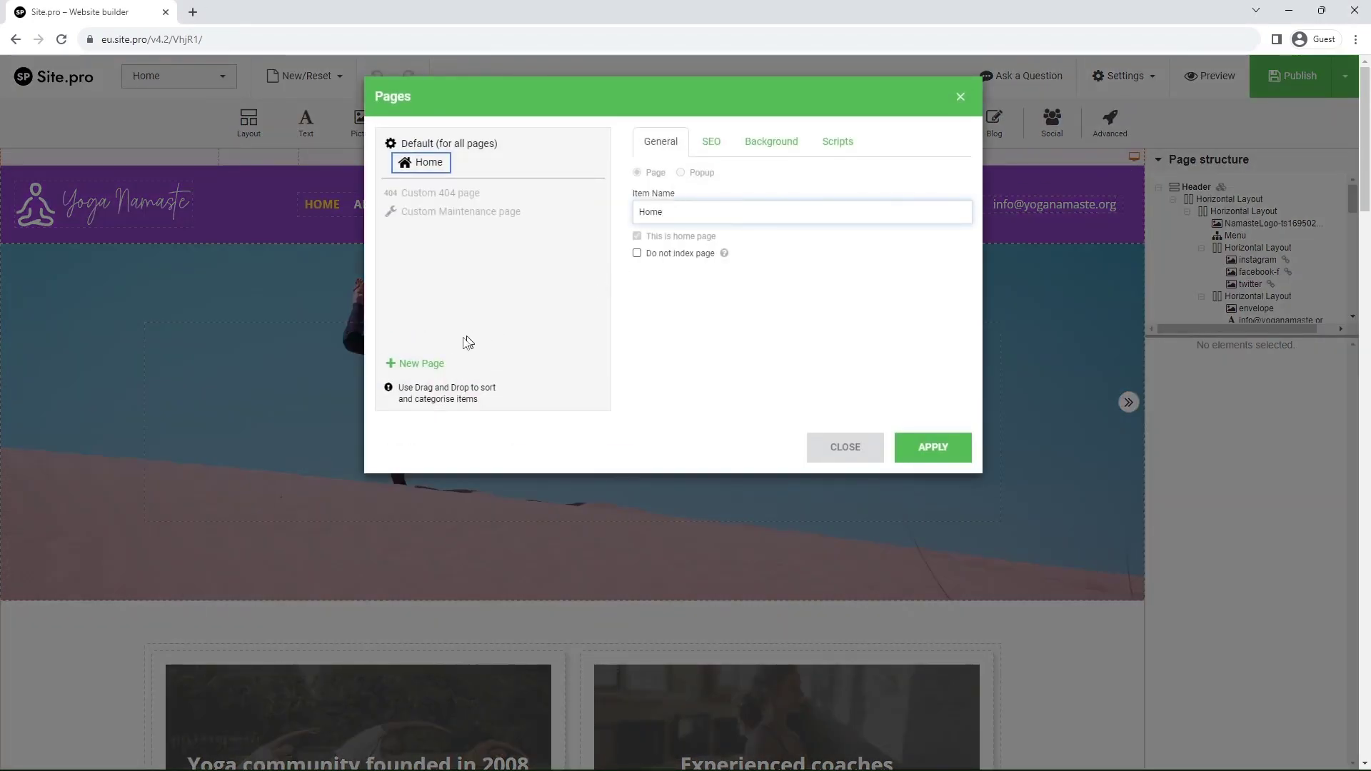
left_click(413, 364)
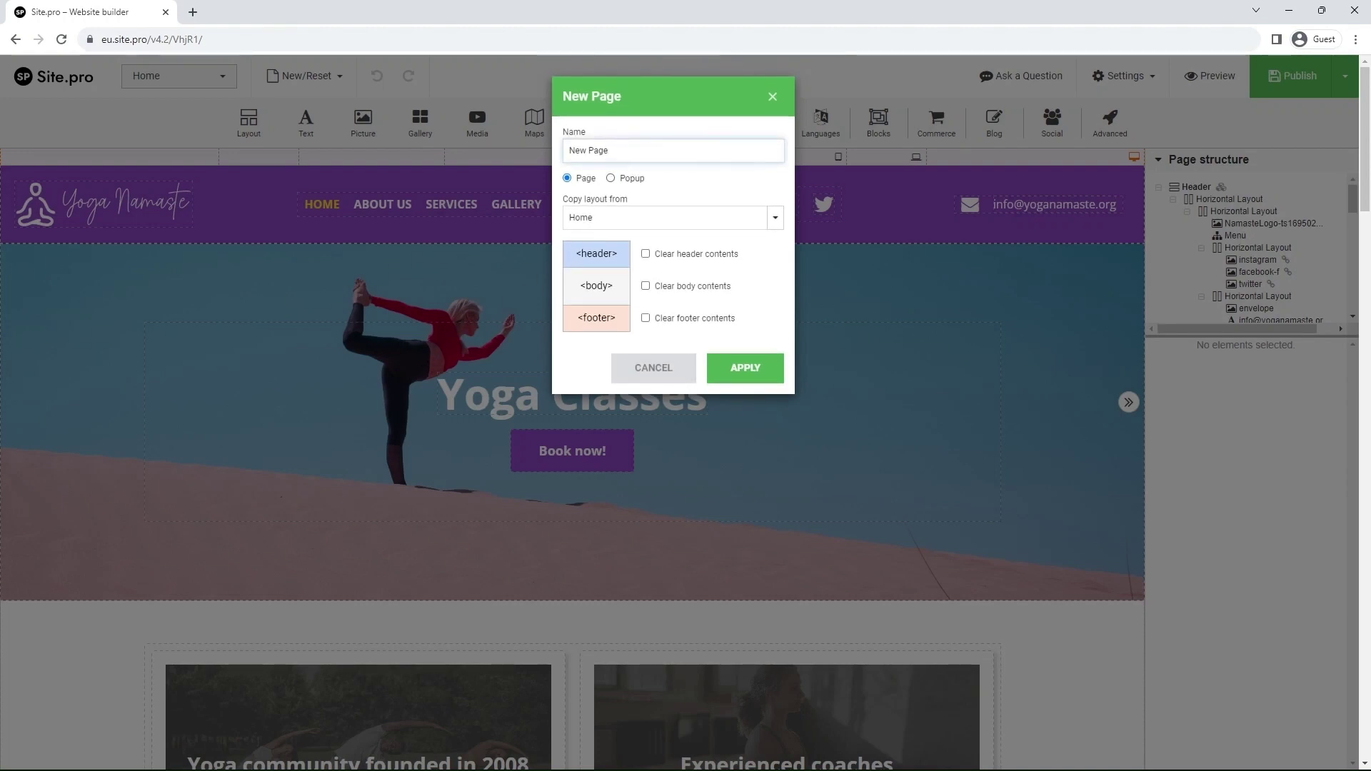
key("ctrl+a")
type("Shop")
left_click(657, 288)
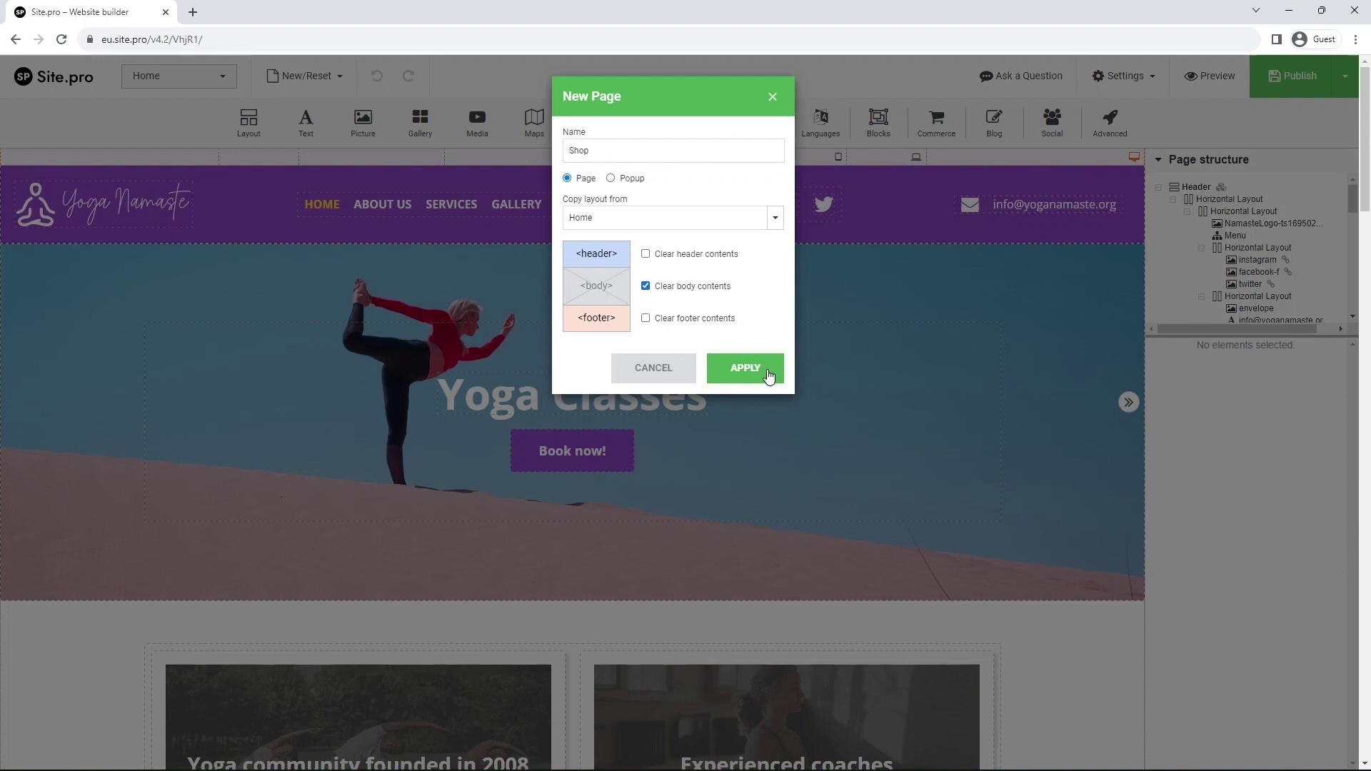
left_click(767, 377)
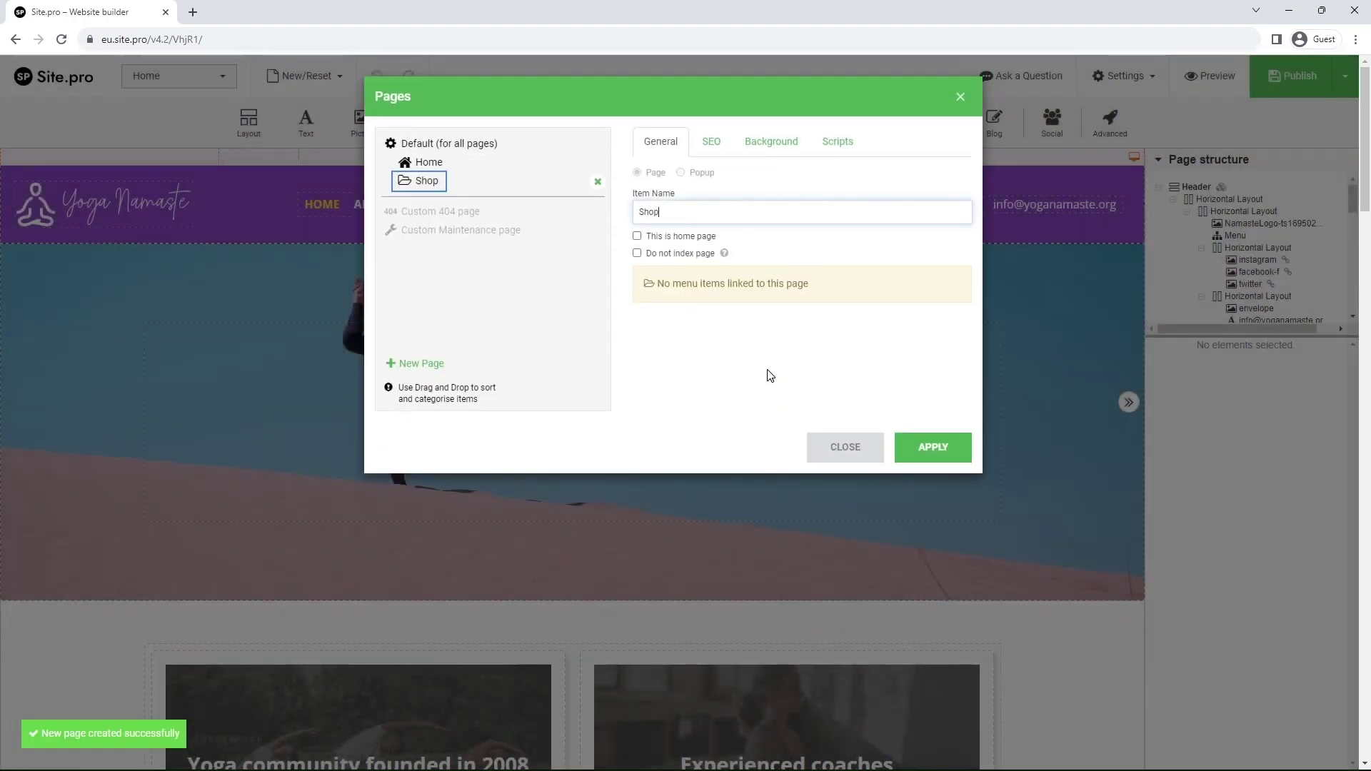
- In the header menu editor, rename the Services item to 'Shop'
left_click(917, 448)
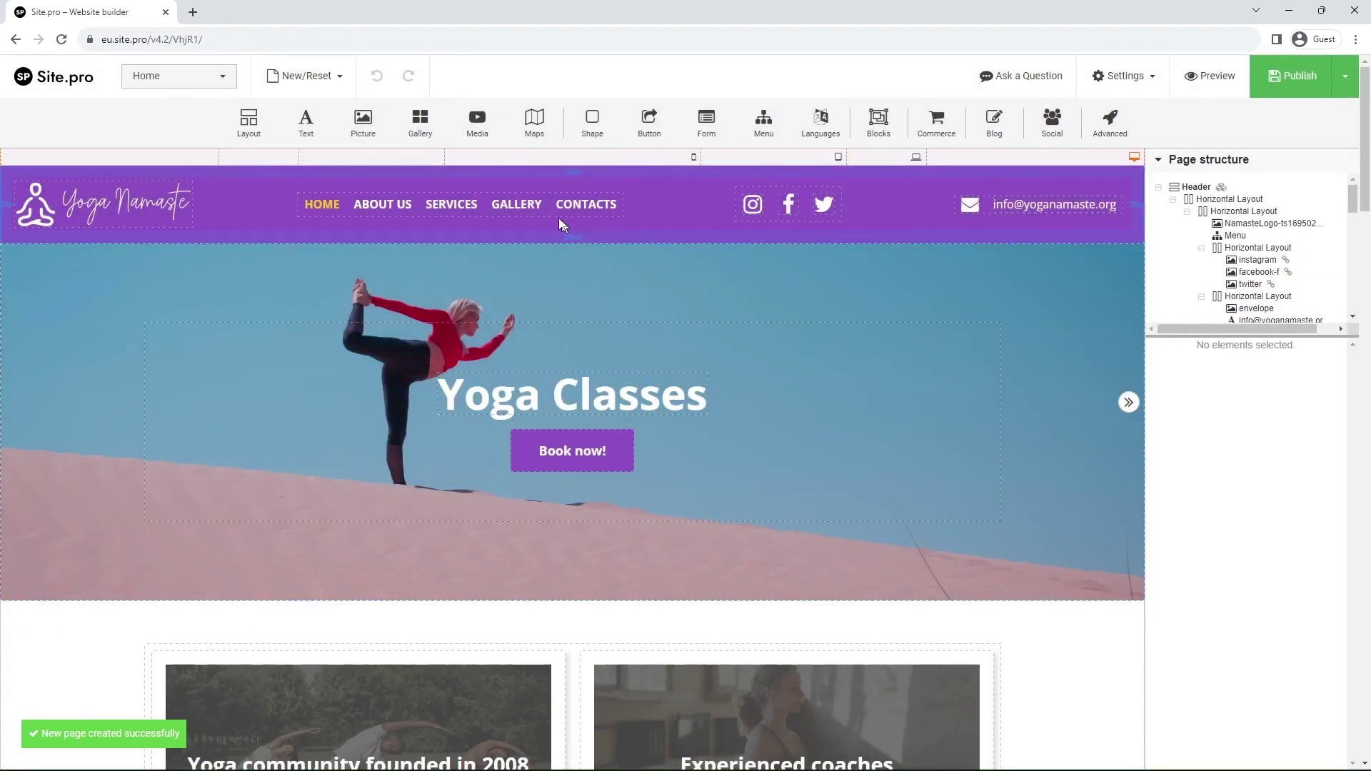
left_click(545, 210)
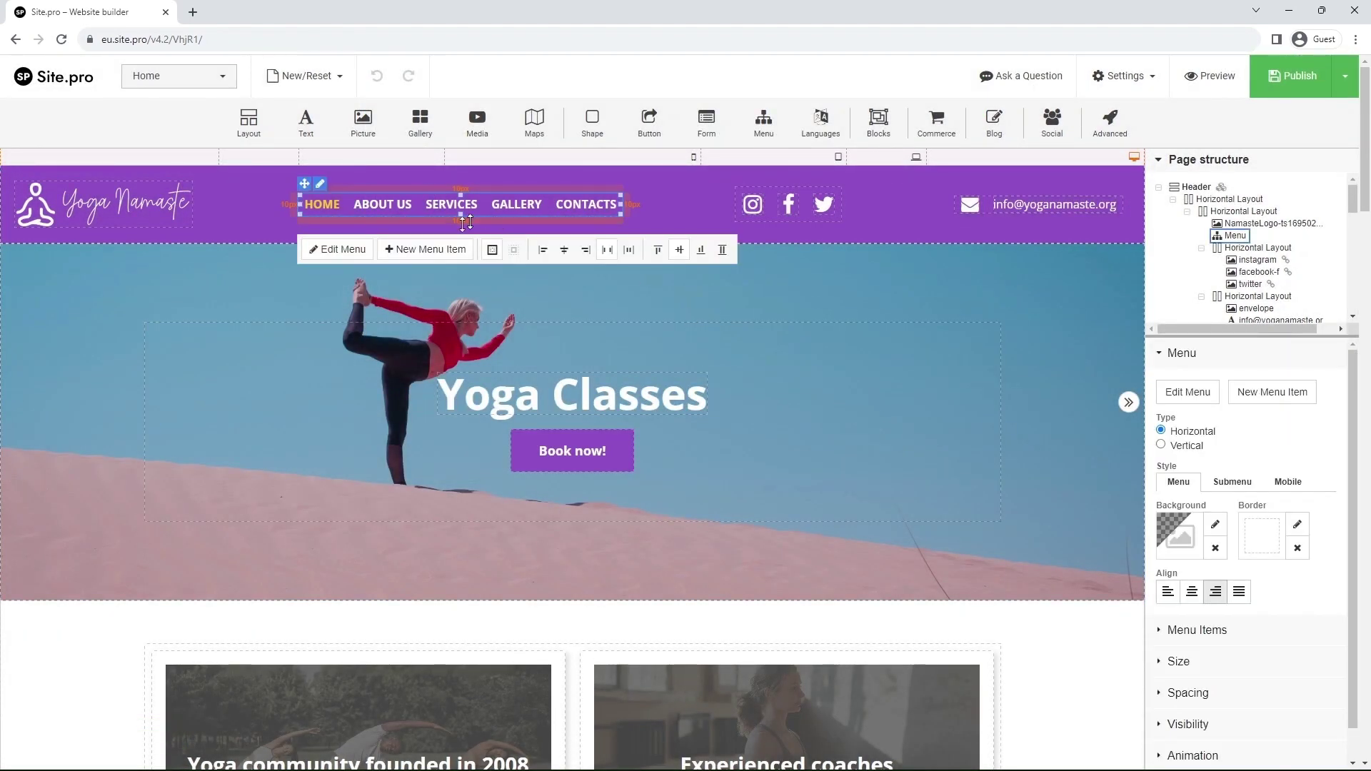
left_click(357, 253)
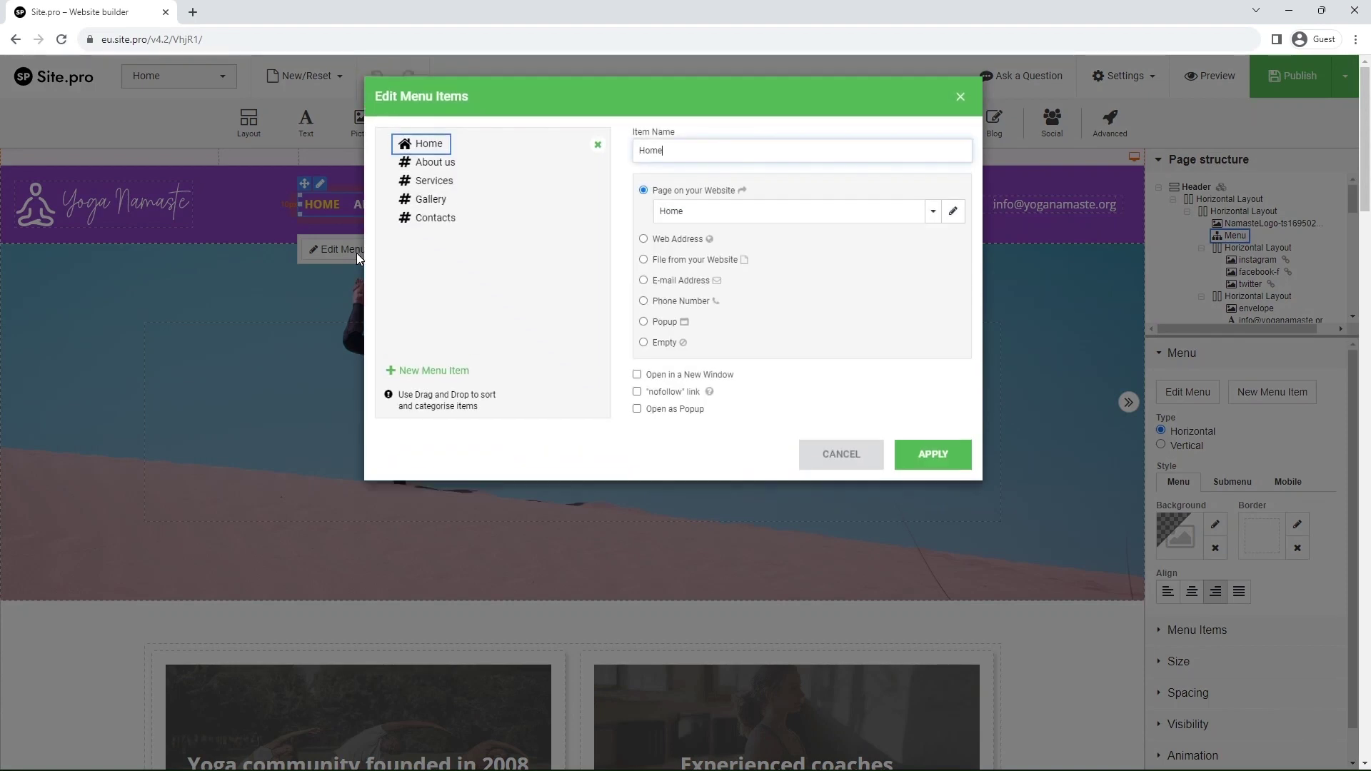
left_click(446, 183)
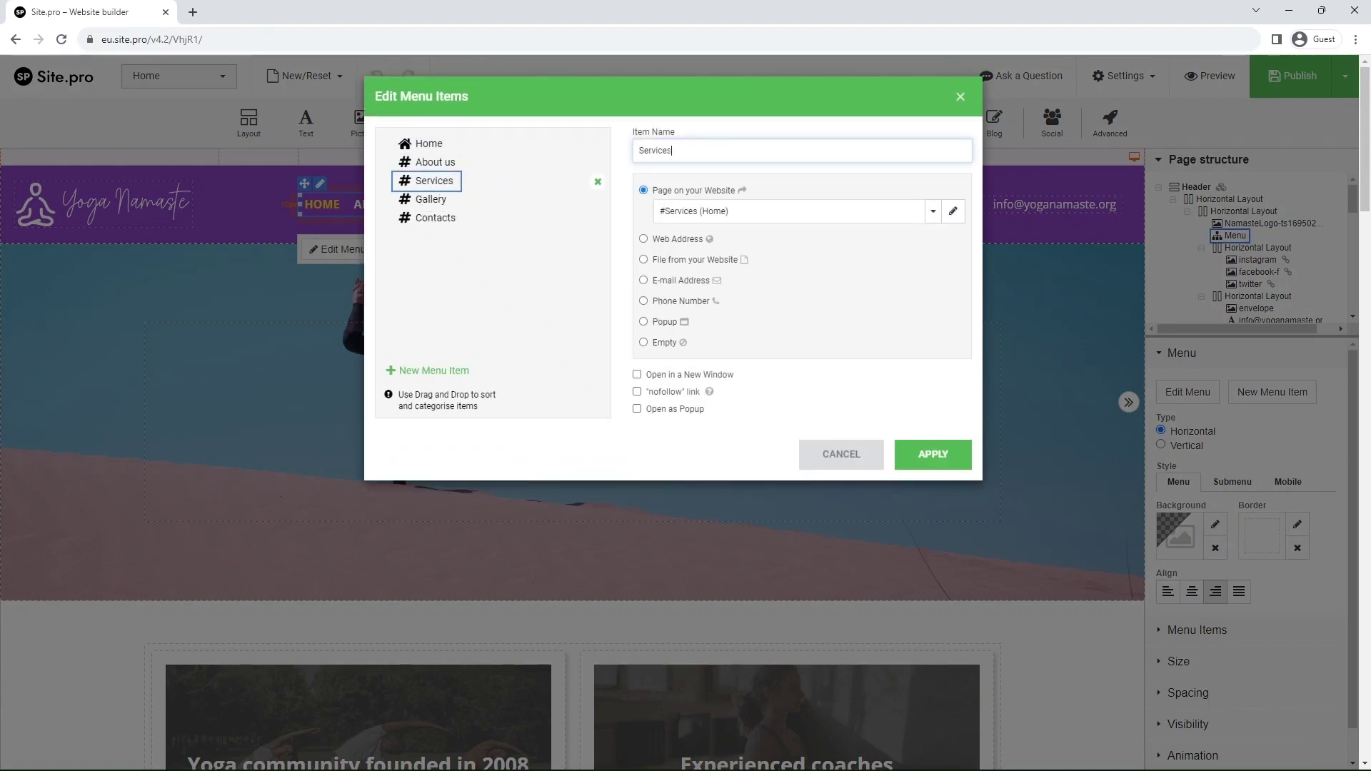
double_click(669, 150)
type("Shop")
- Link the Shop menu item to the Shop page and move it below Contacts
left_click(718, 211)
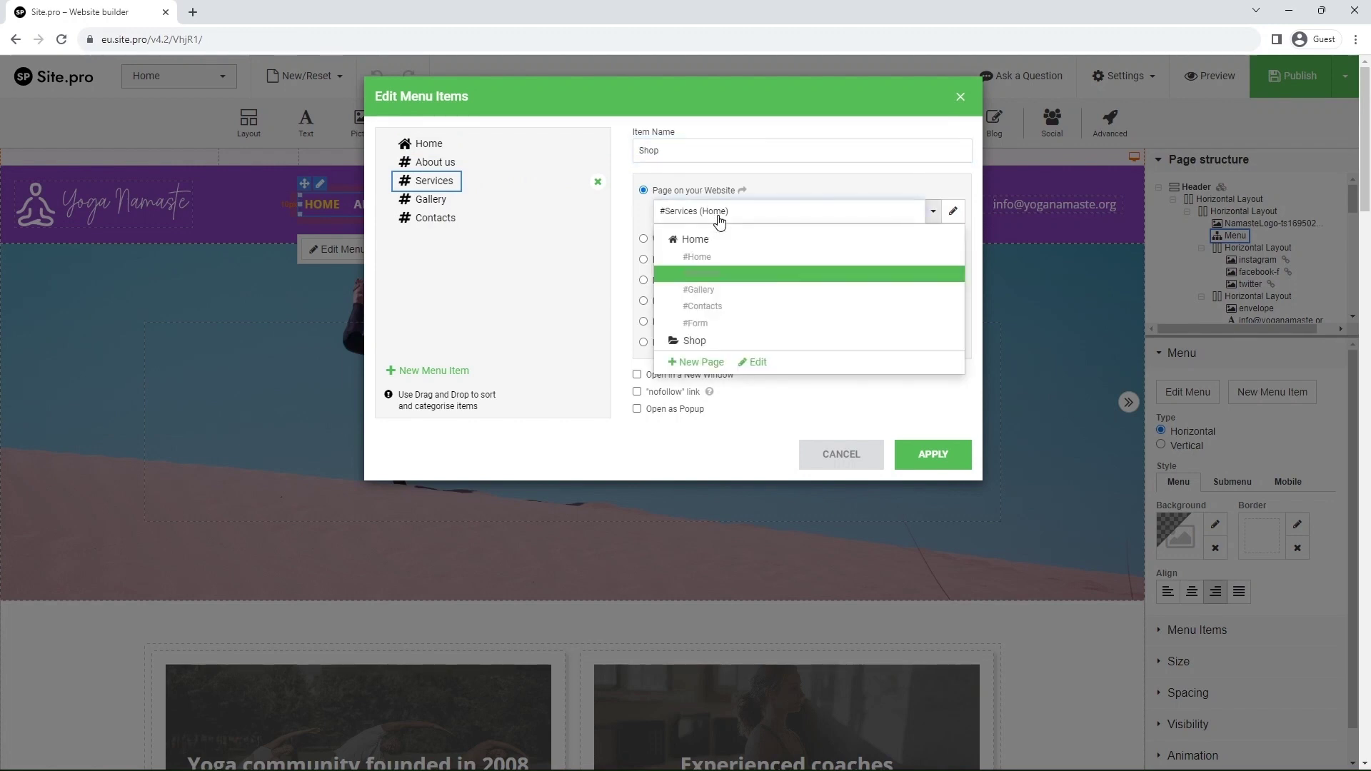
left_click(698, 339)
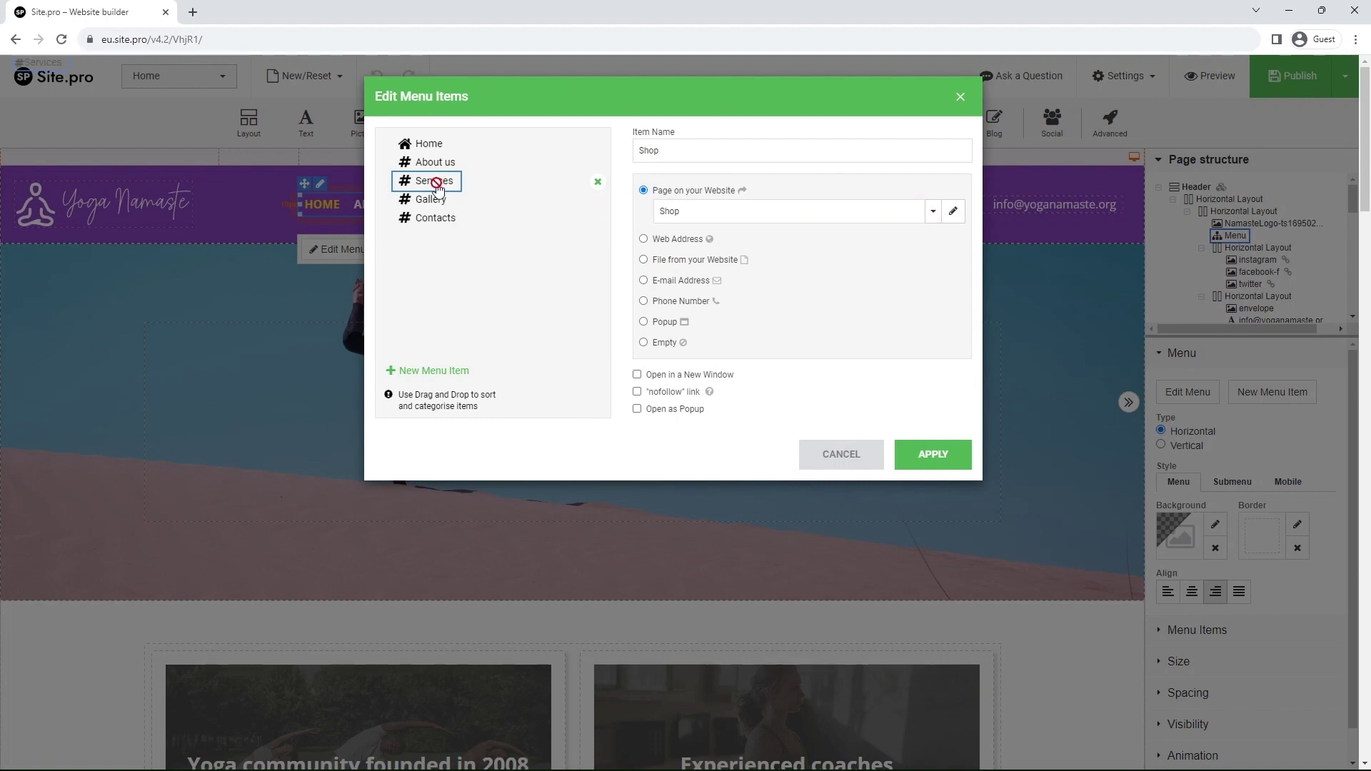
left_click_drag(436, 183, 443, 234)
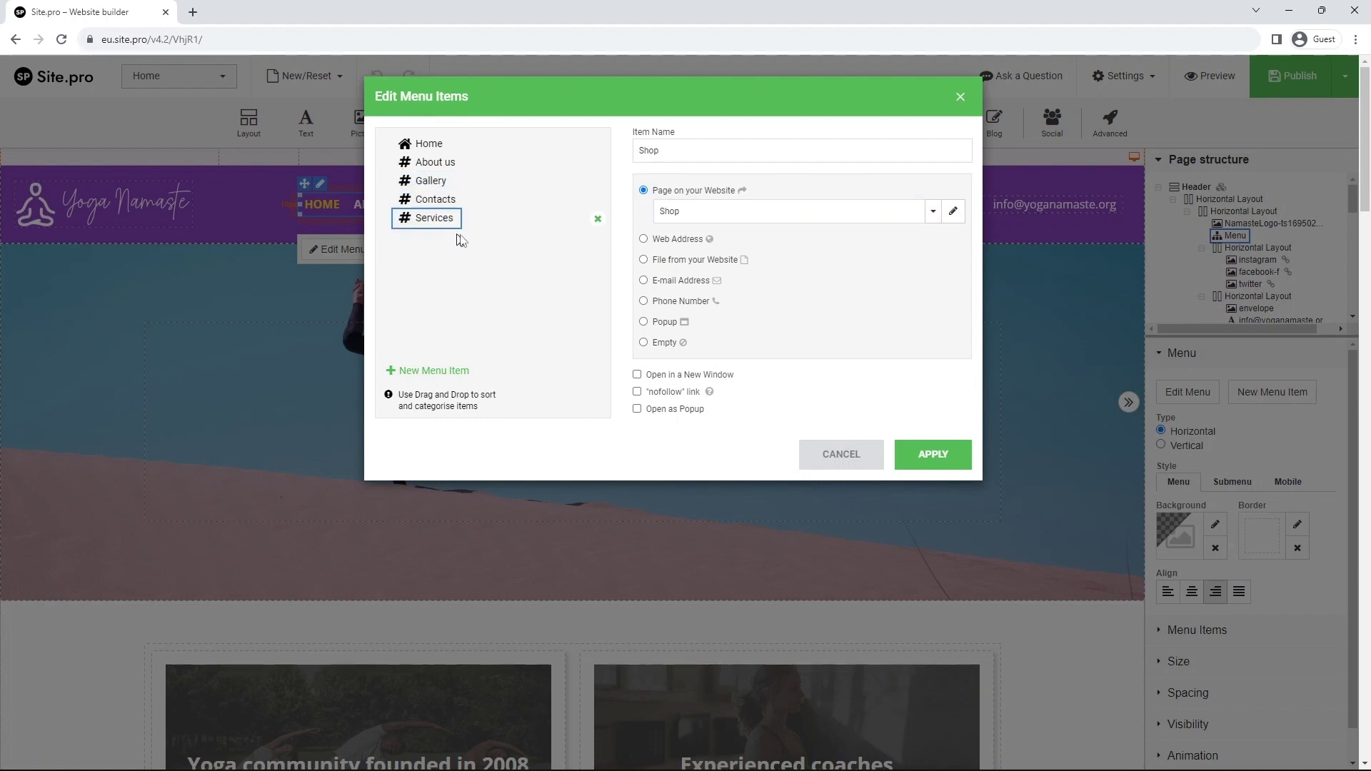
- Apply the updated menu, switch to the Shop page, and save Home's changes as a draft
left_click(930, 457)
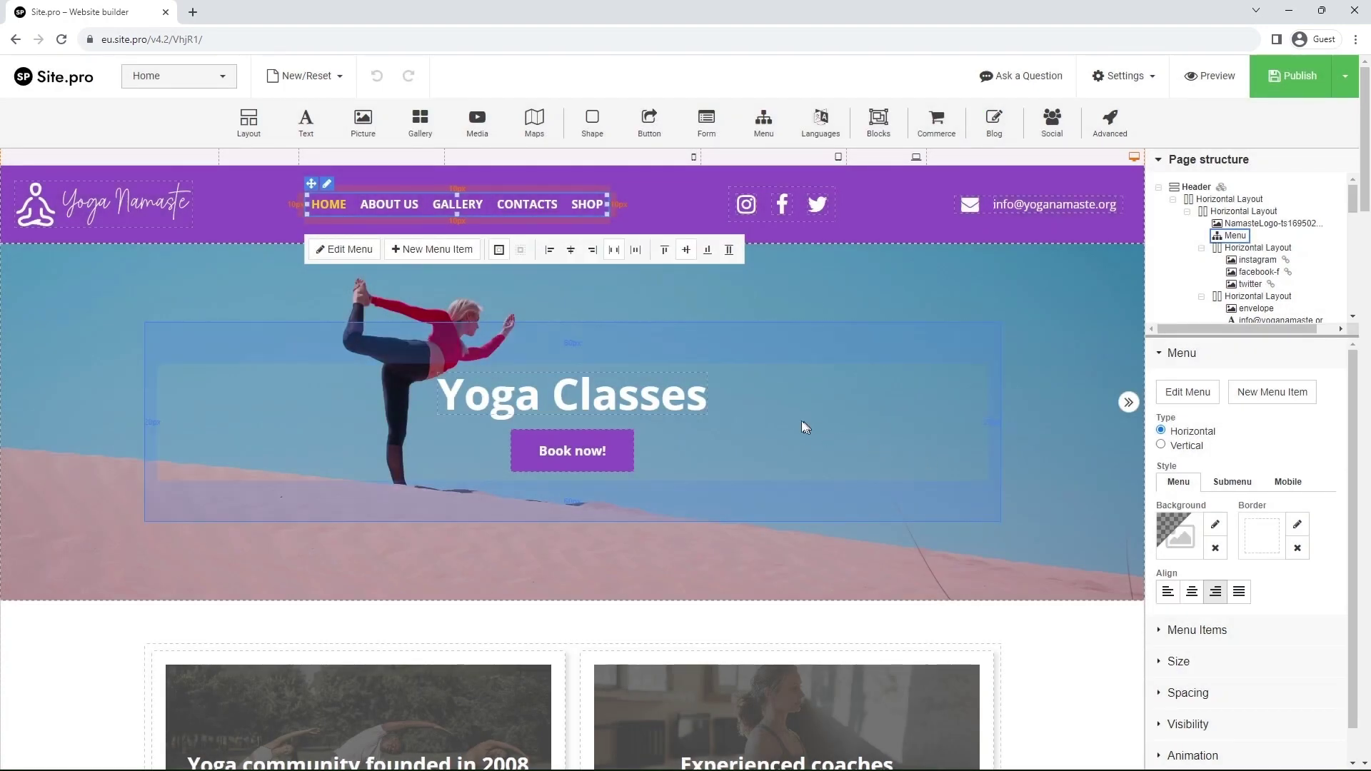
left_click(211, 79)
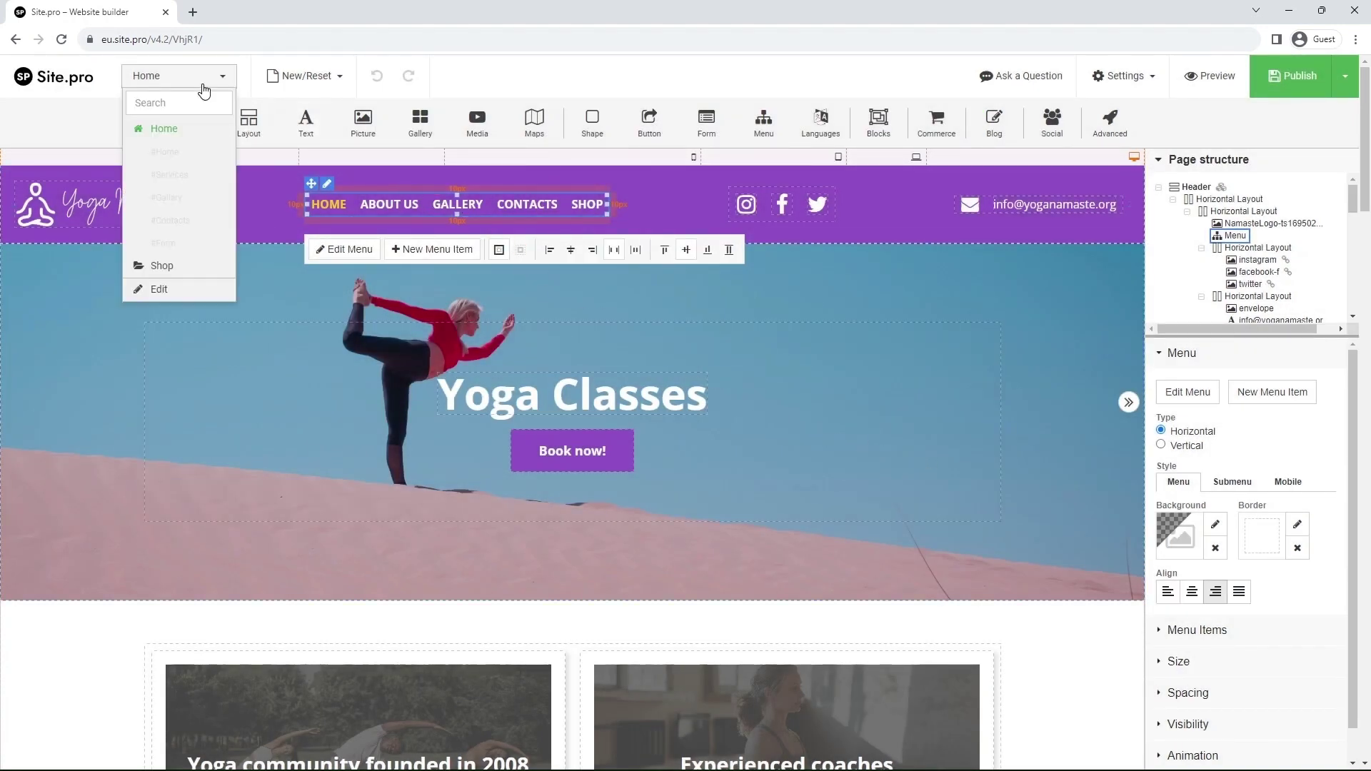
left_click(178, 274)
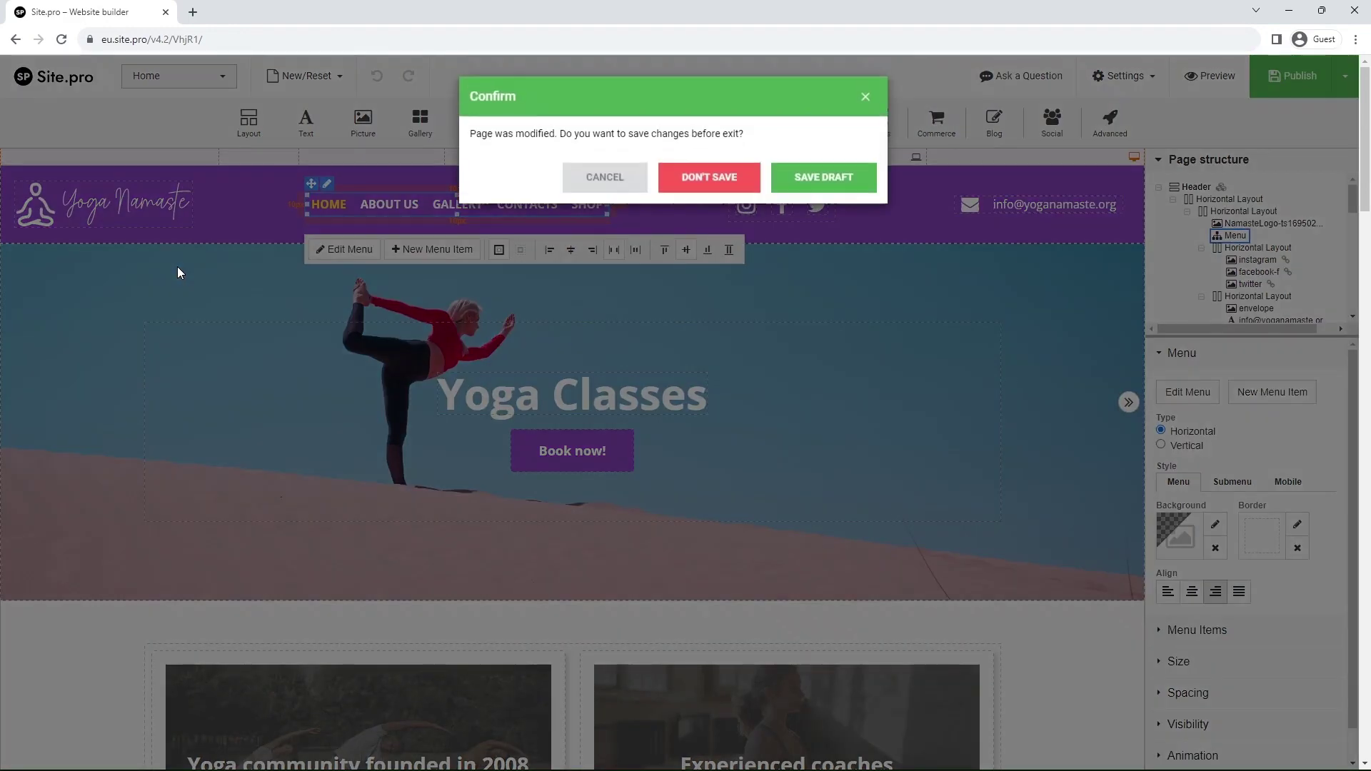
left_click(810, 187)
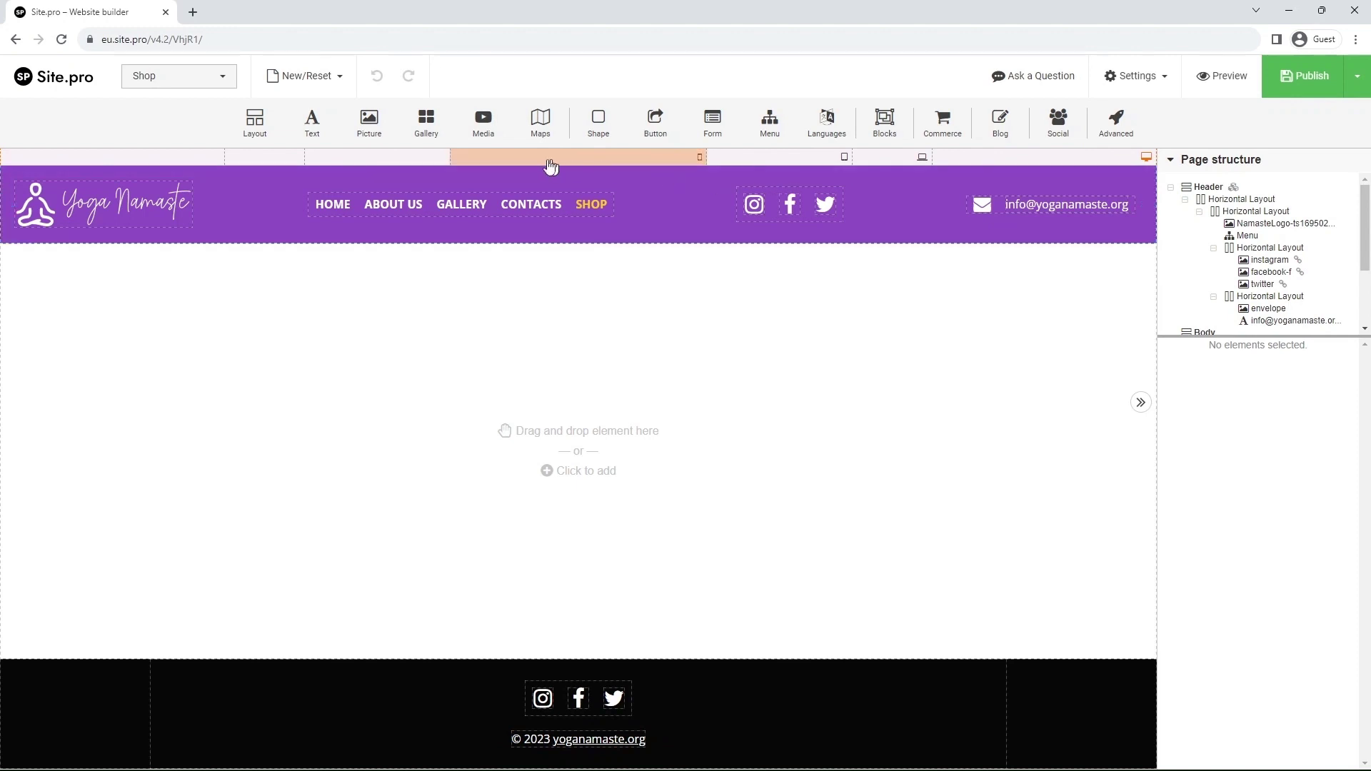
- Add a paragraph text block to the empty body reading 'Shop', styled as Heading 2
left_click_drag(307, 121, 530, 374)
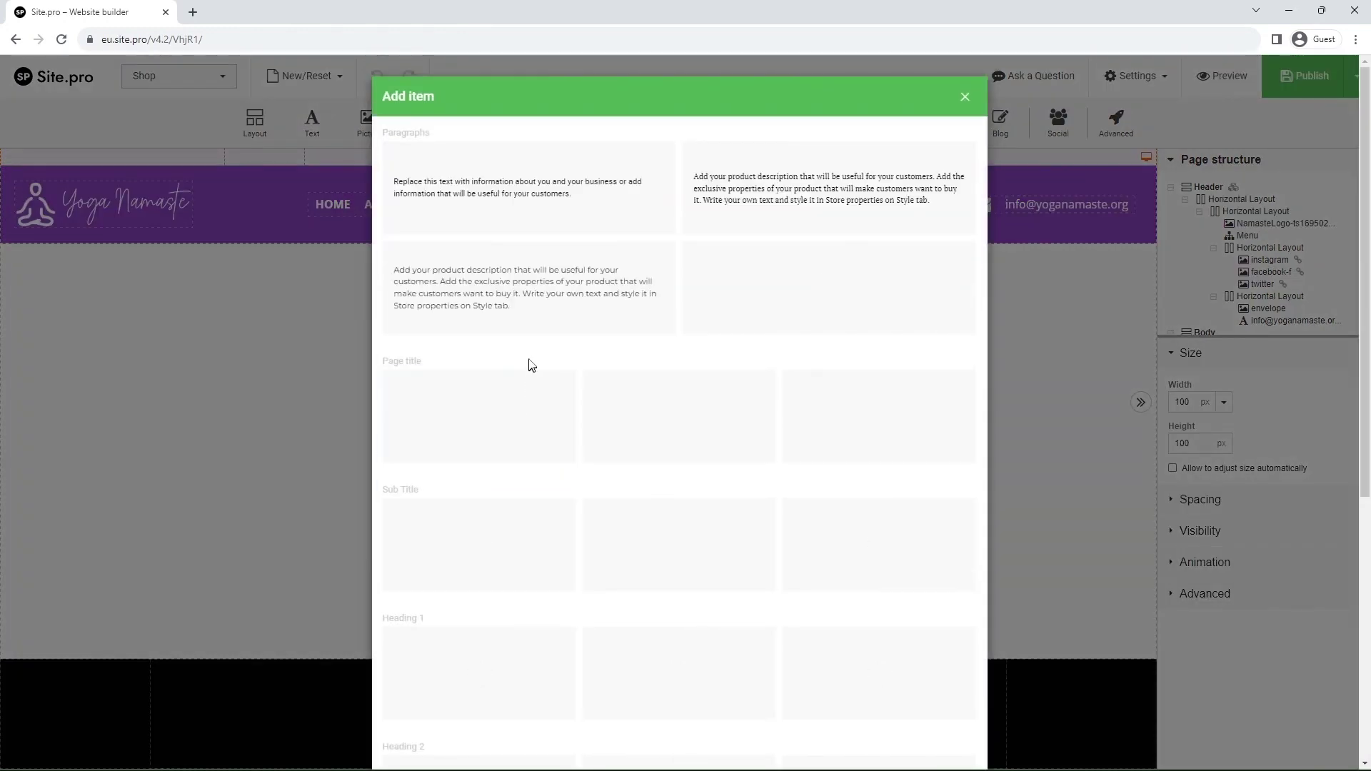
left_click(524, 215)
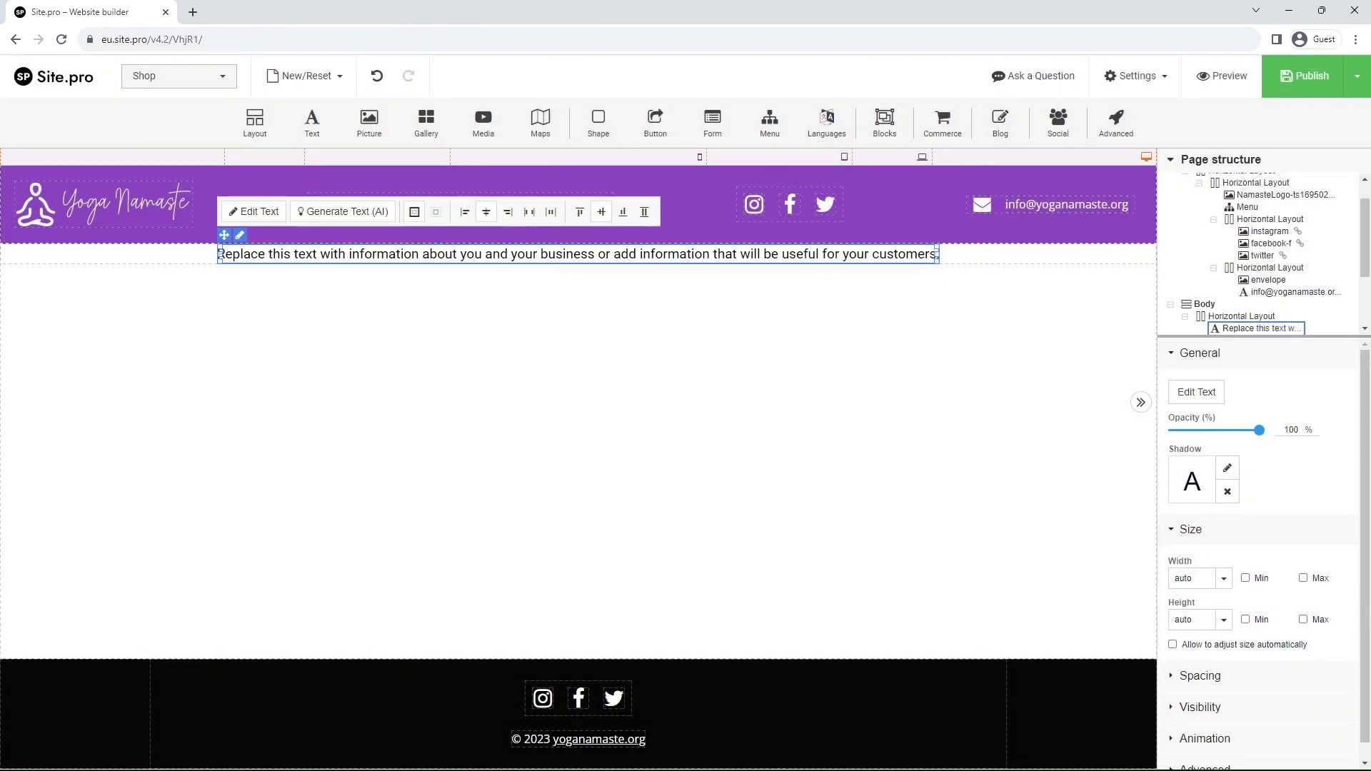
double_click(498, 256)
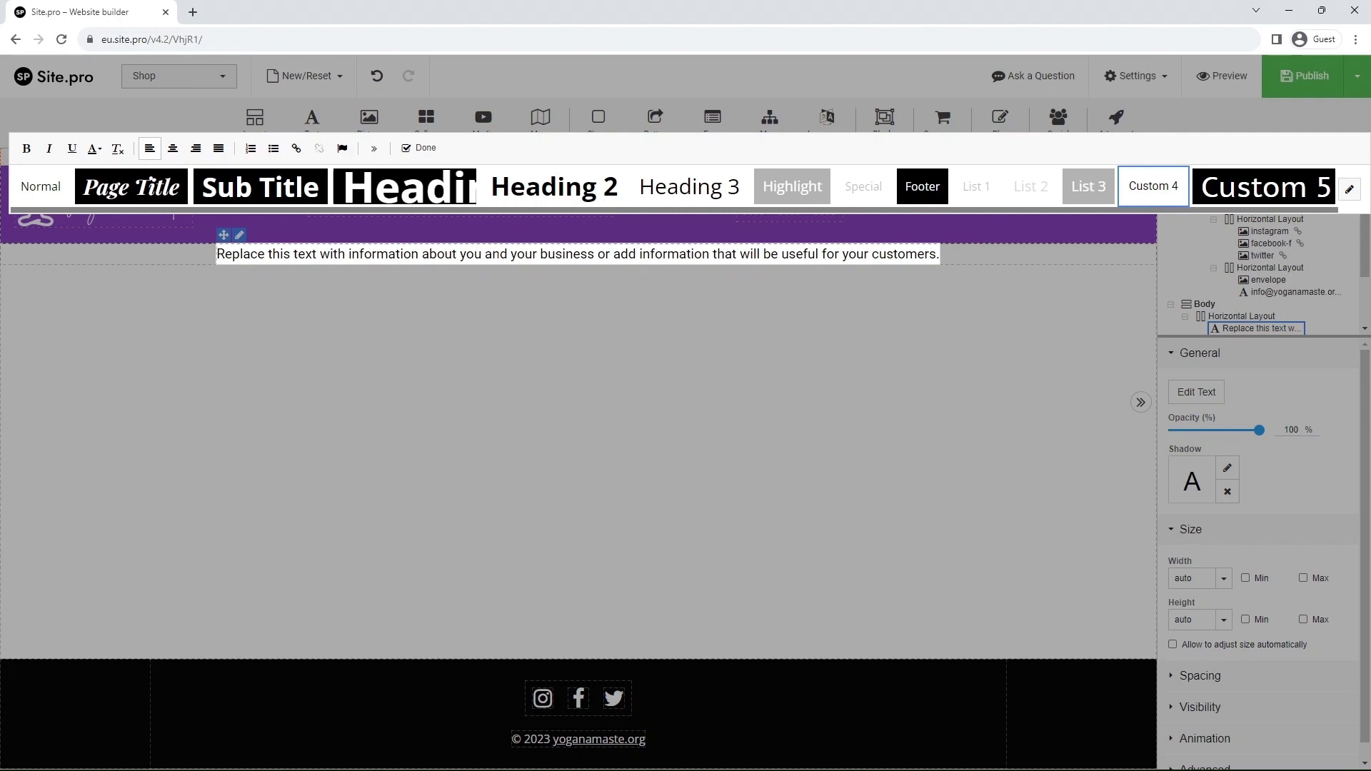
triple_click(498, 256)
type("Shop")
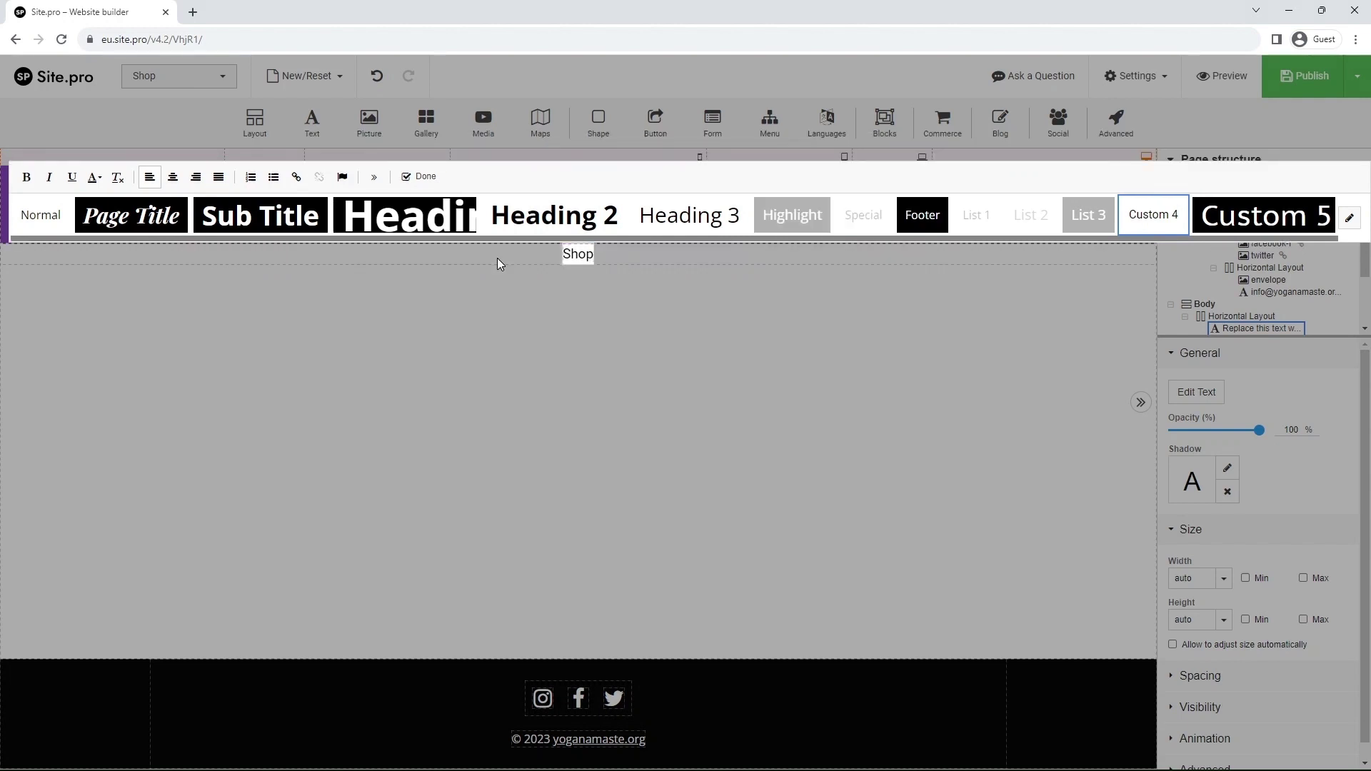
left_click(540, 227)
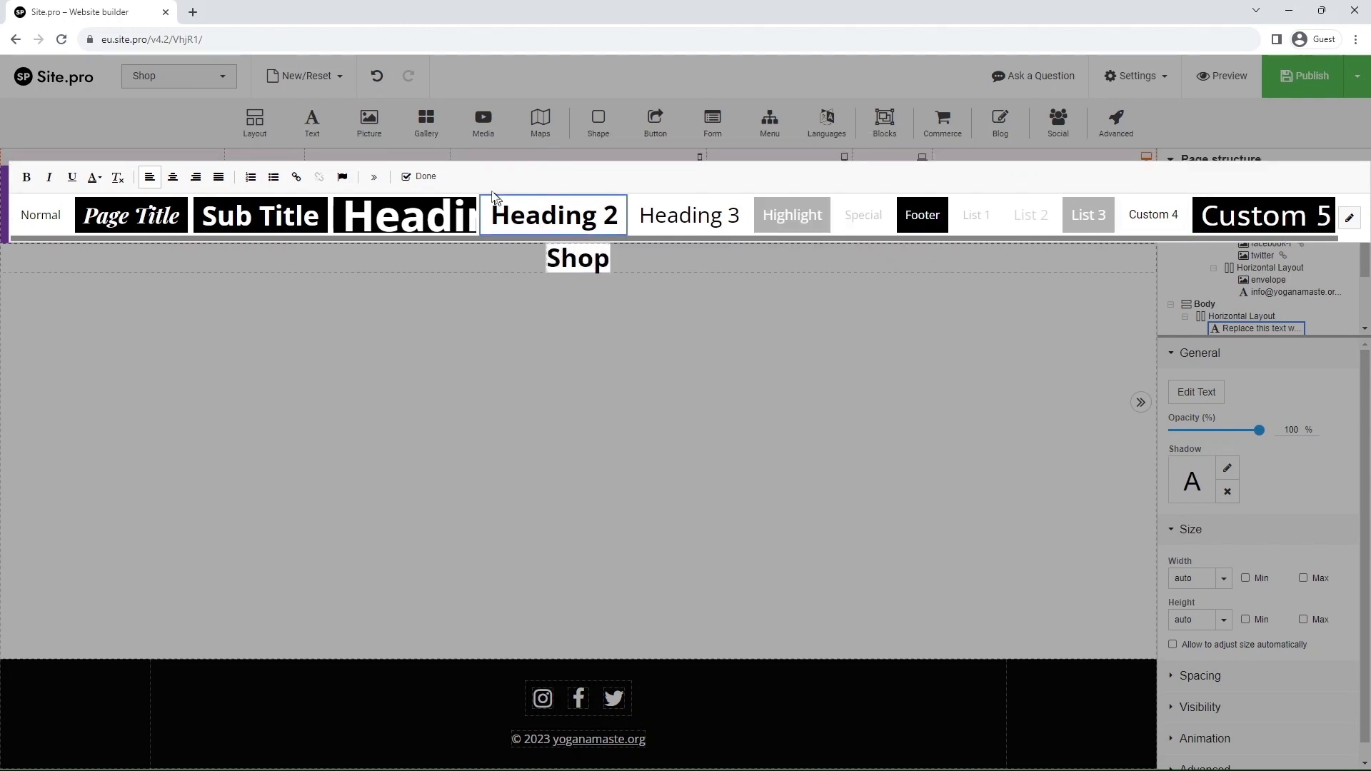
left_click(425, 177)
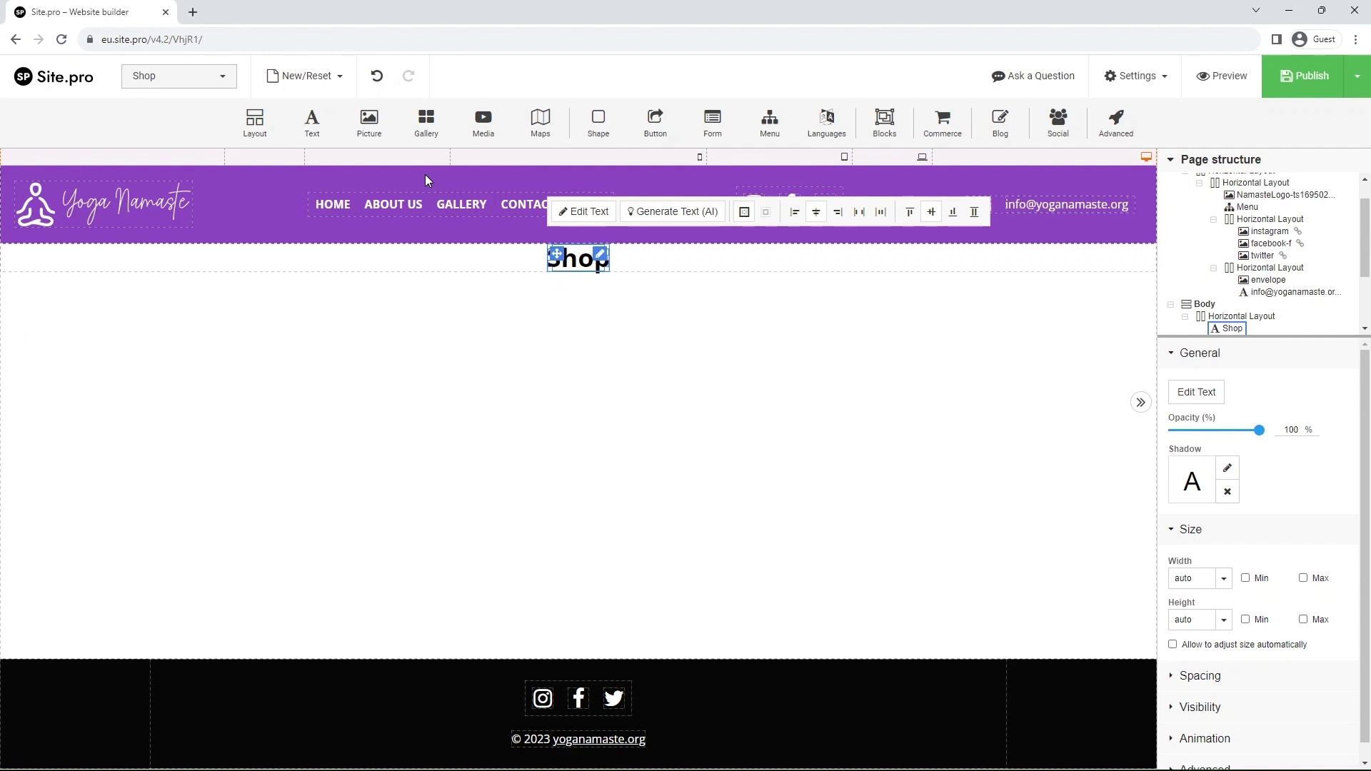
- Give the heading's row 60px padding and insert a Store product grid beneath the heading
left_click(651, 270)
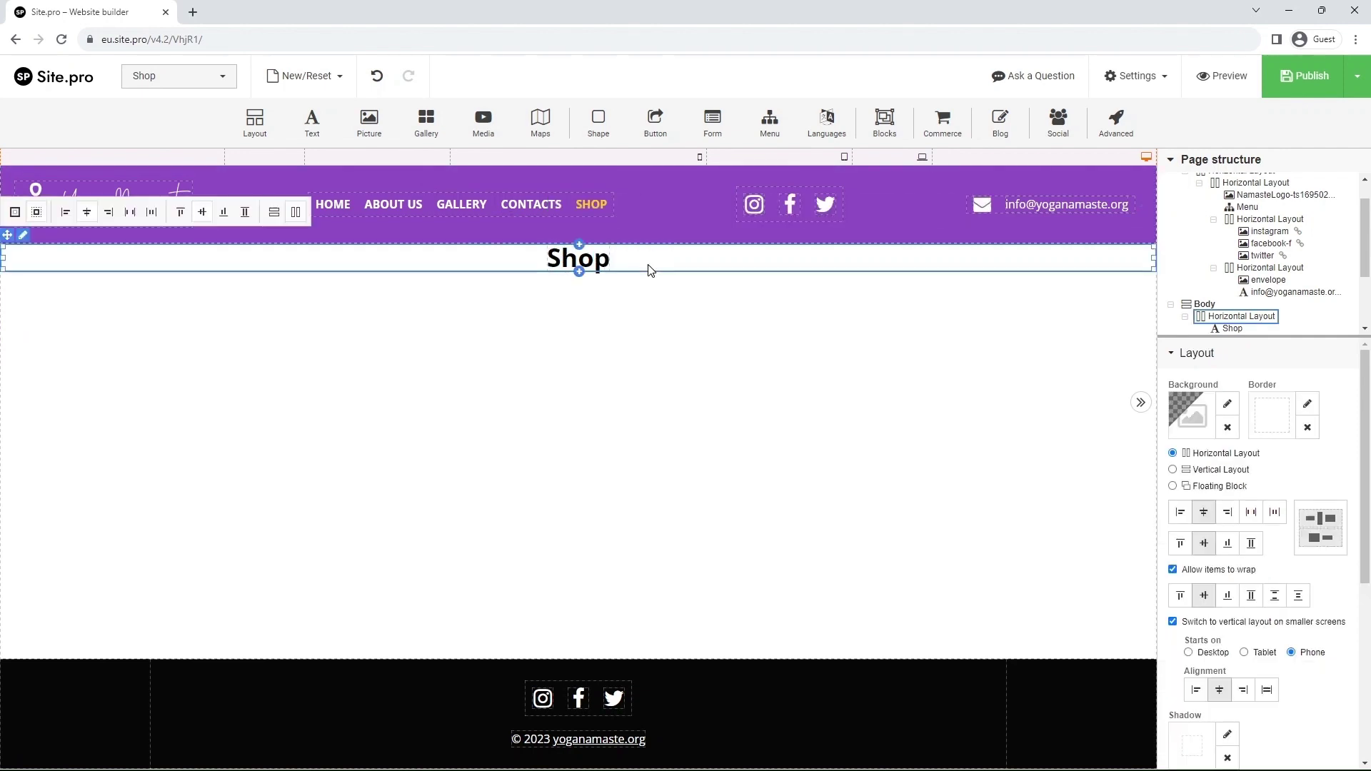
left_click(1215, 362)
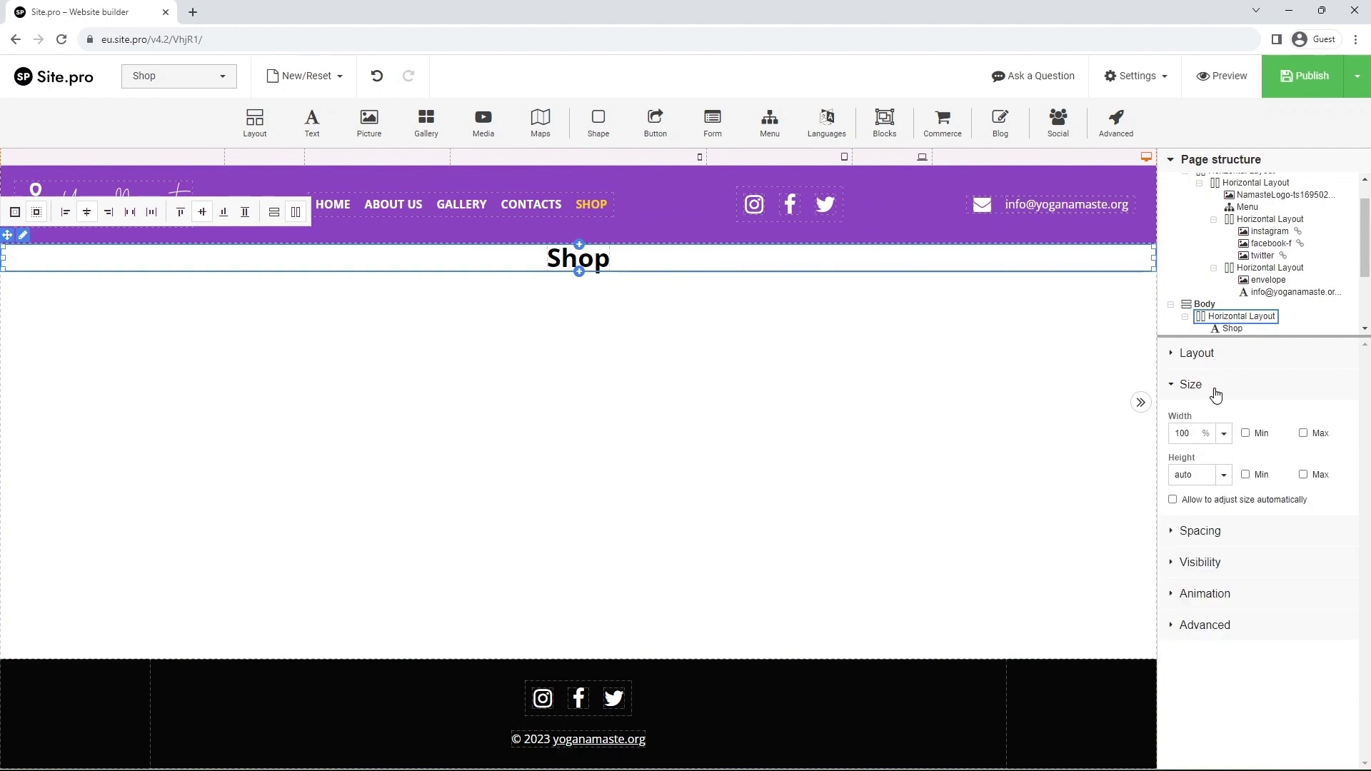
left_click(1215, 389)
left_click(1218, 422)
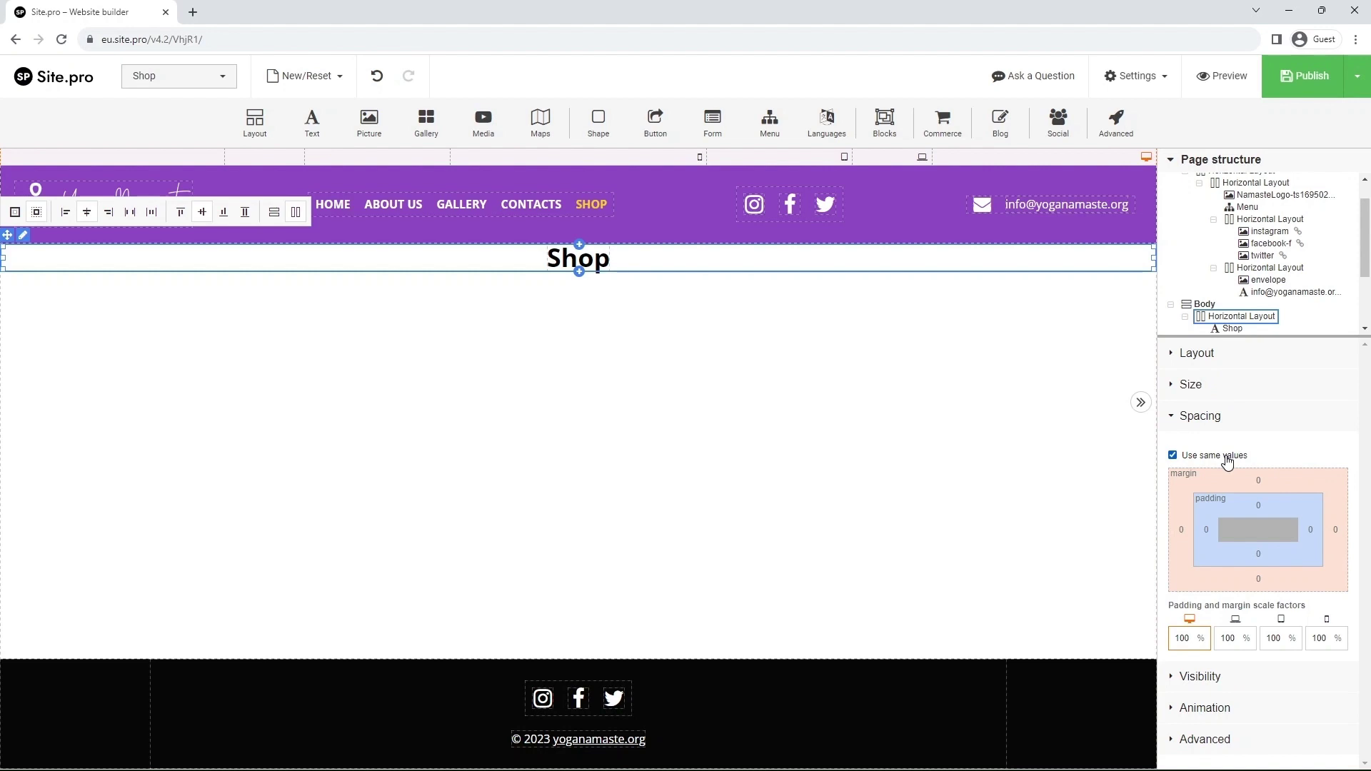
left_click(1258, 480)
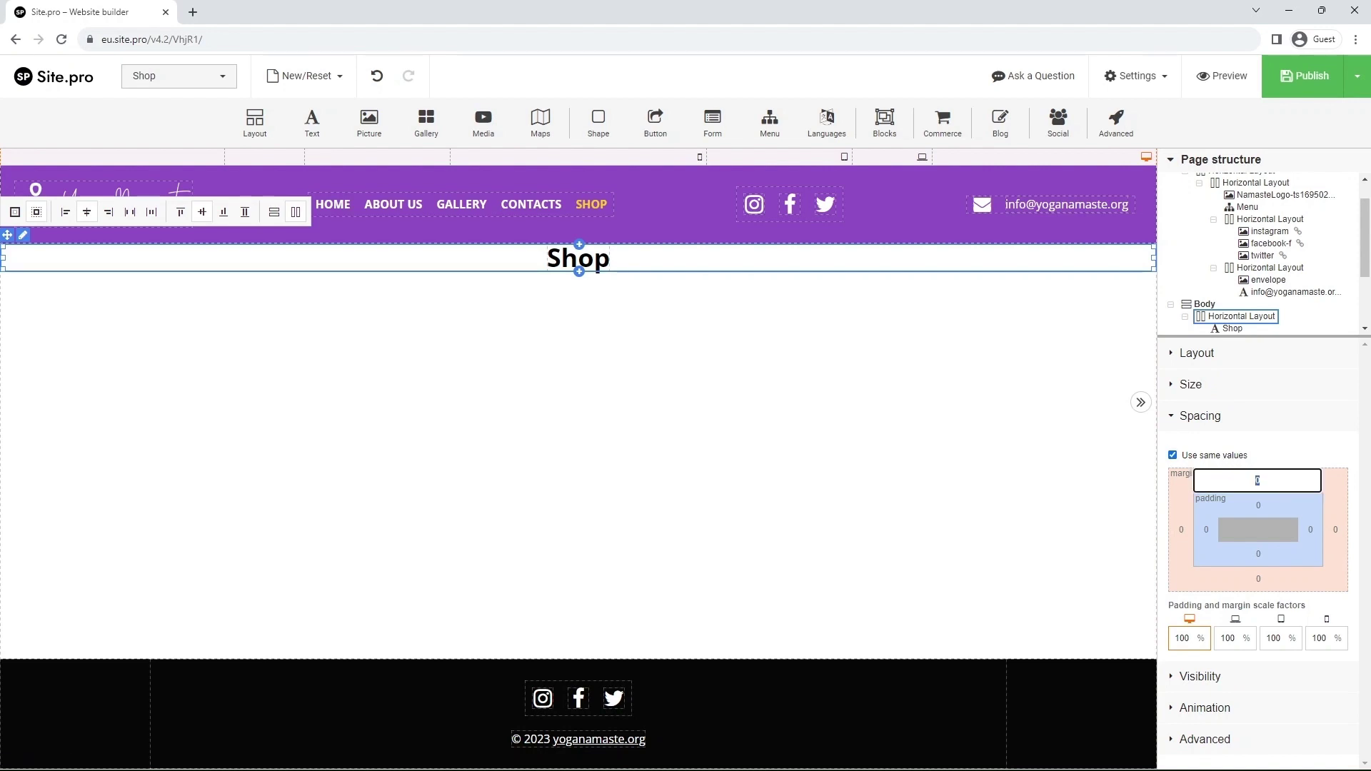
left_click(1258, 505)
type("60")
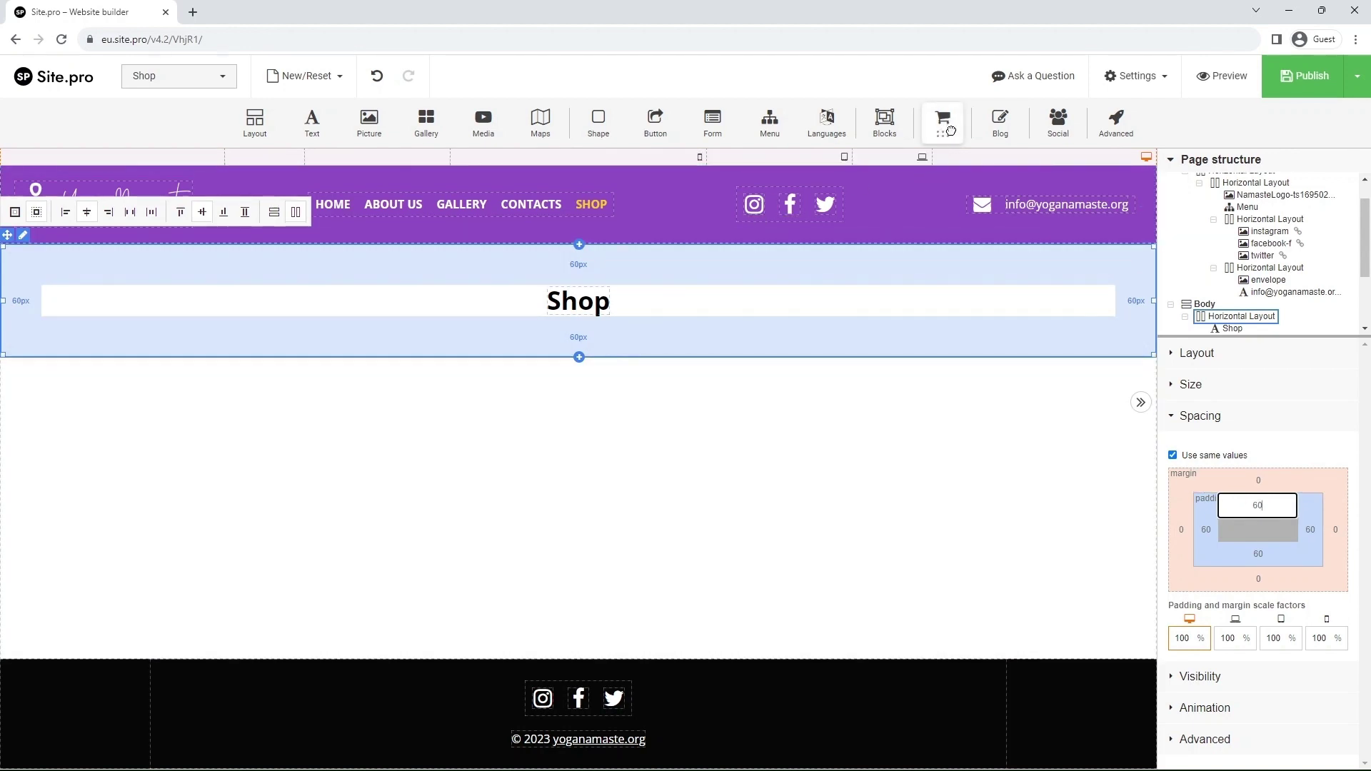
left_click_drag(943, 122, 594, 335)
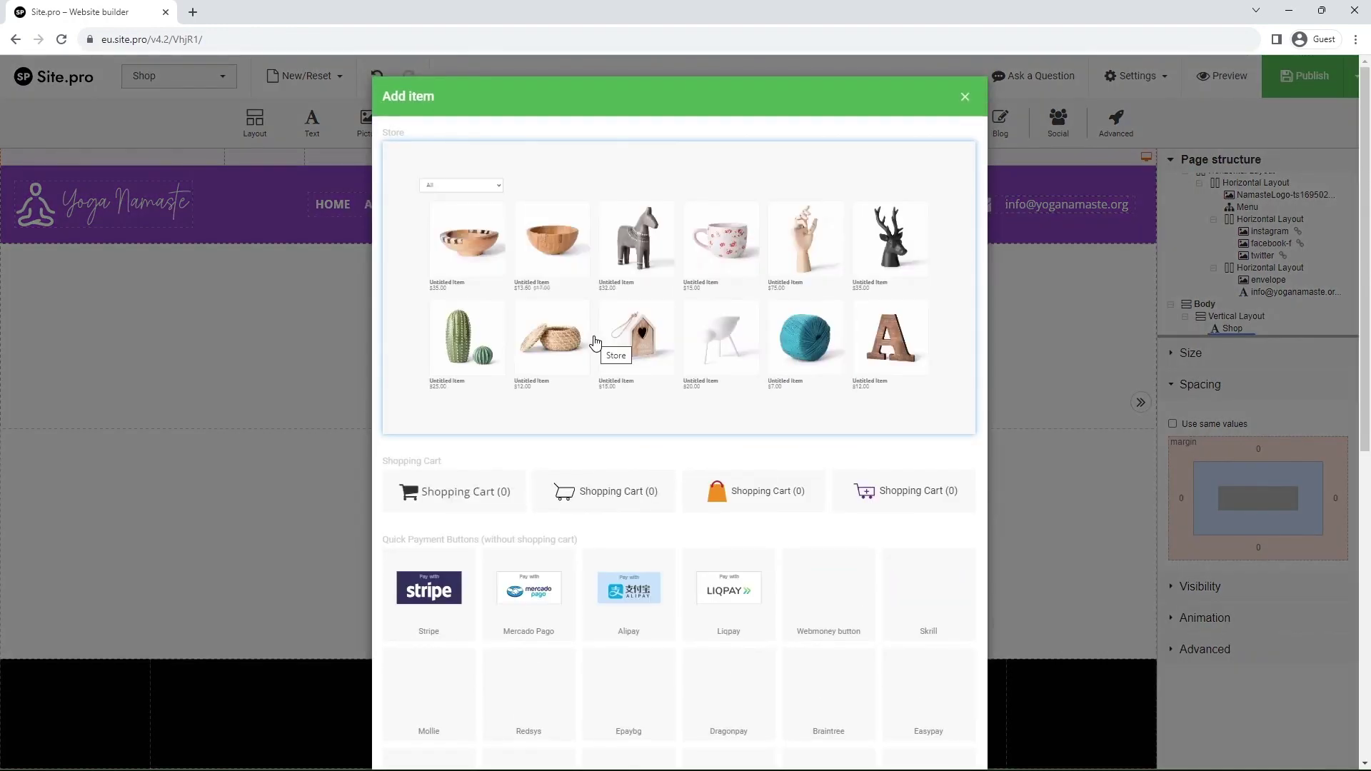
left_click(593, 339)
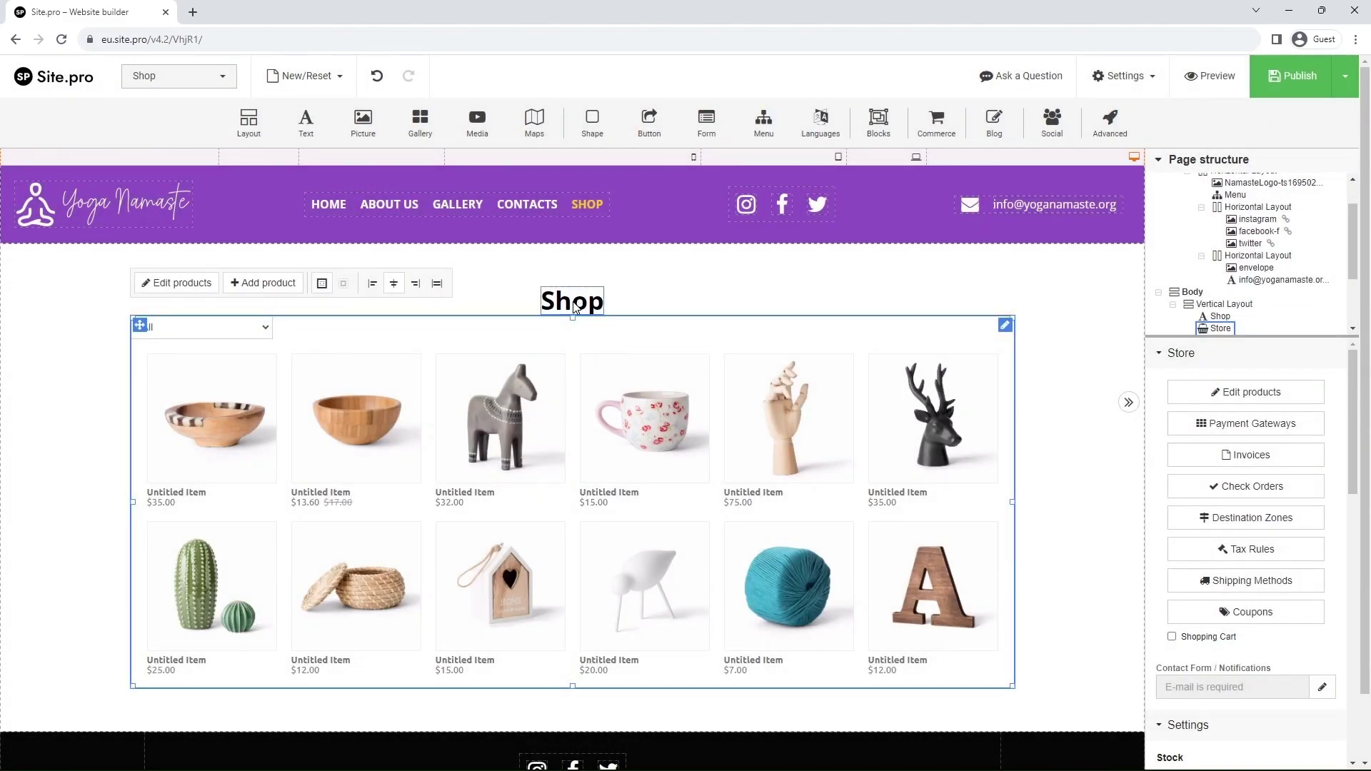
- Set a uniform 20px margin on all sides of the Shop heading
left_click(575, 306)
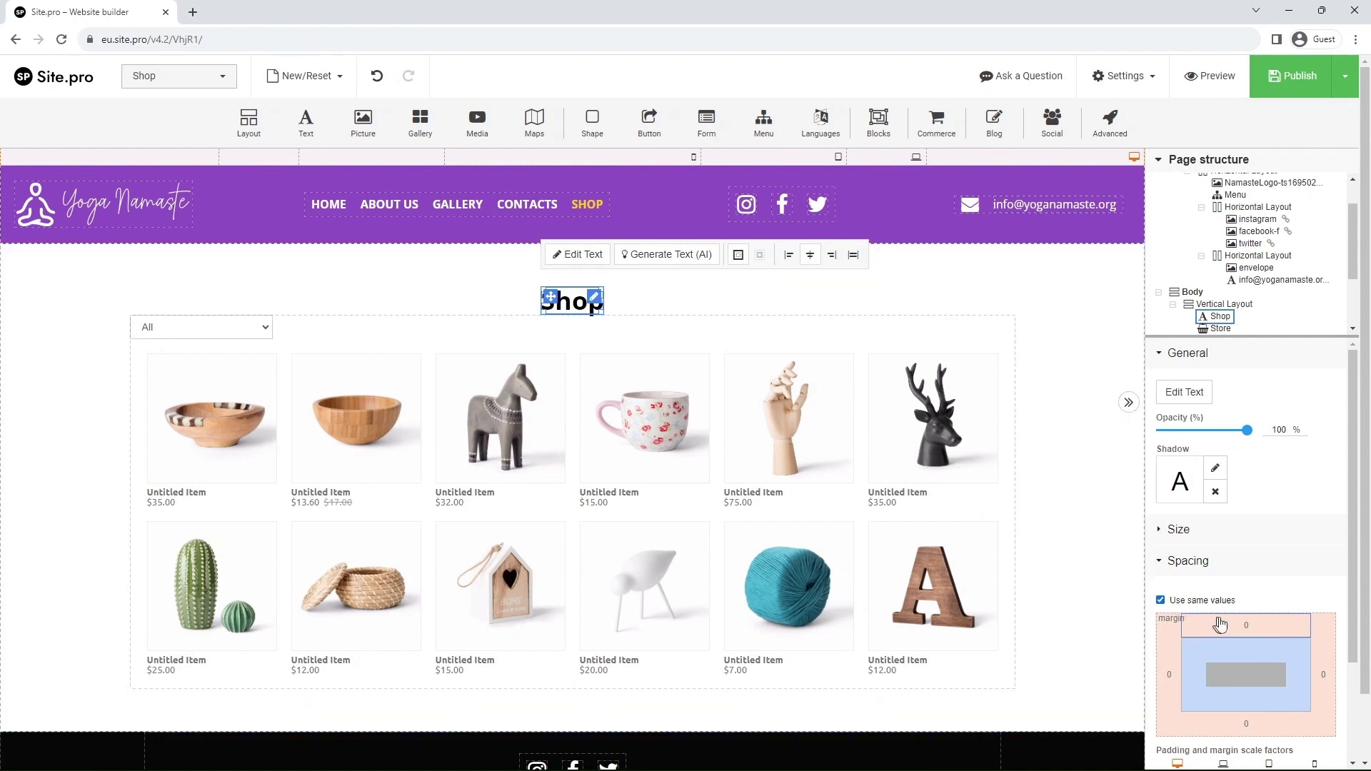
left_click(1245, 626)
type("20")
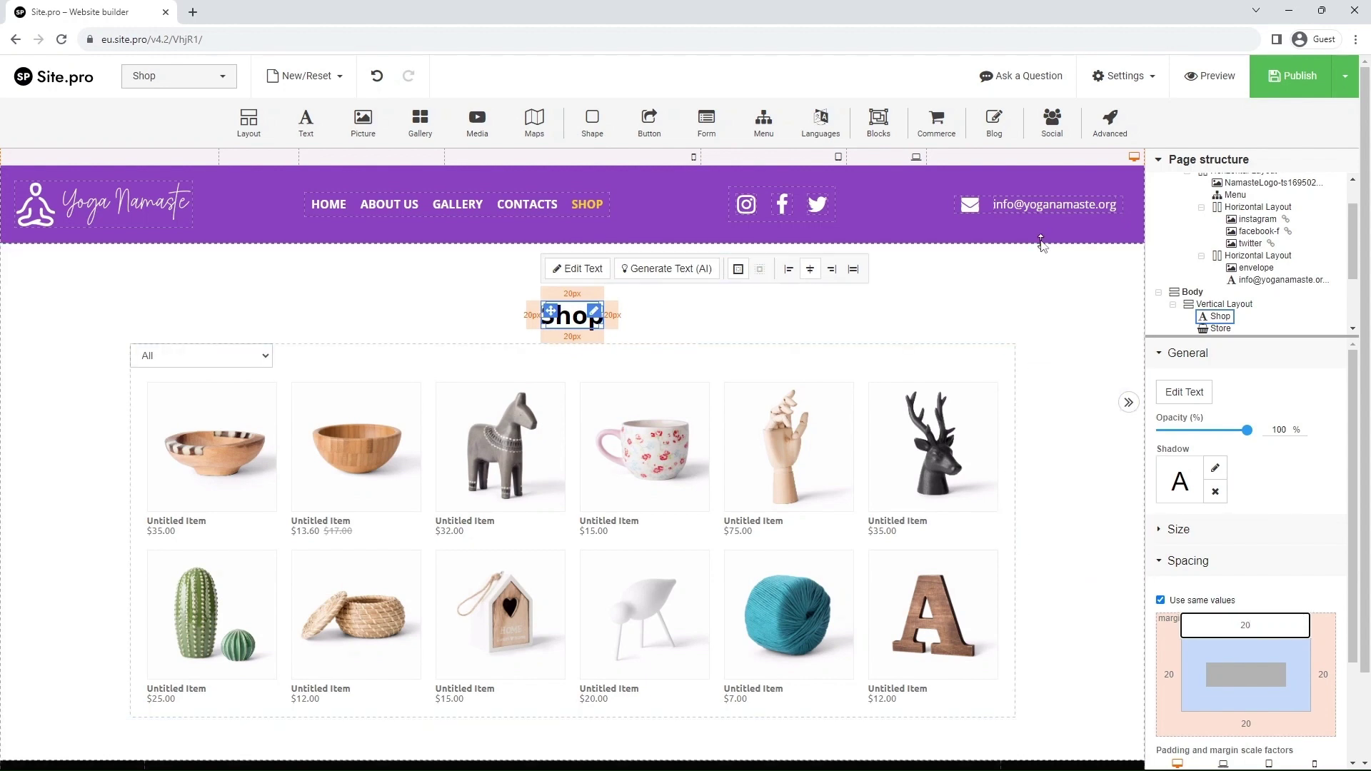
- Remove the envelope and email address block from the header
left_click(990, 211)
right_click(989, 212)
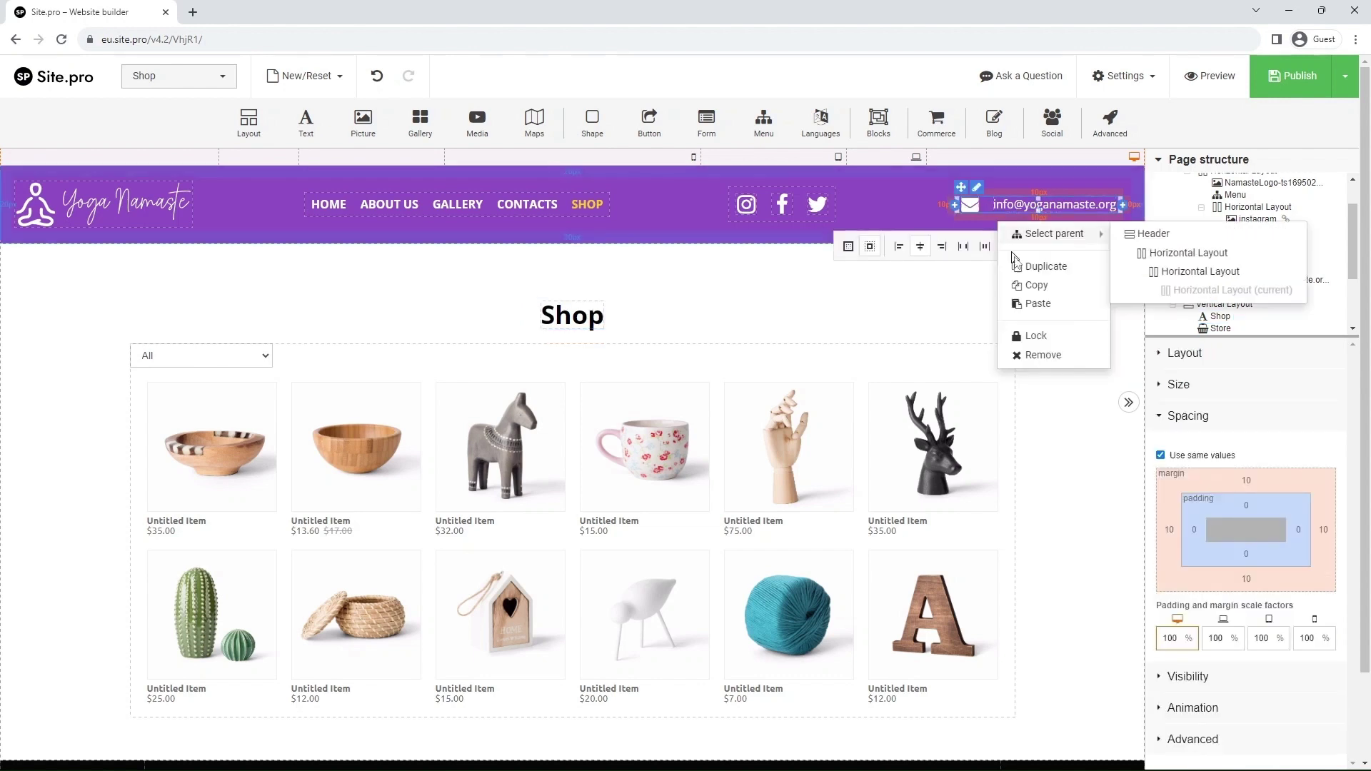
left_click(1052, 364)
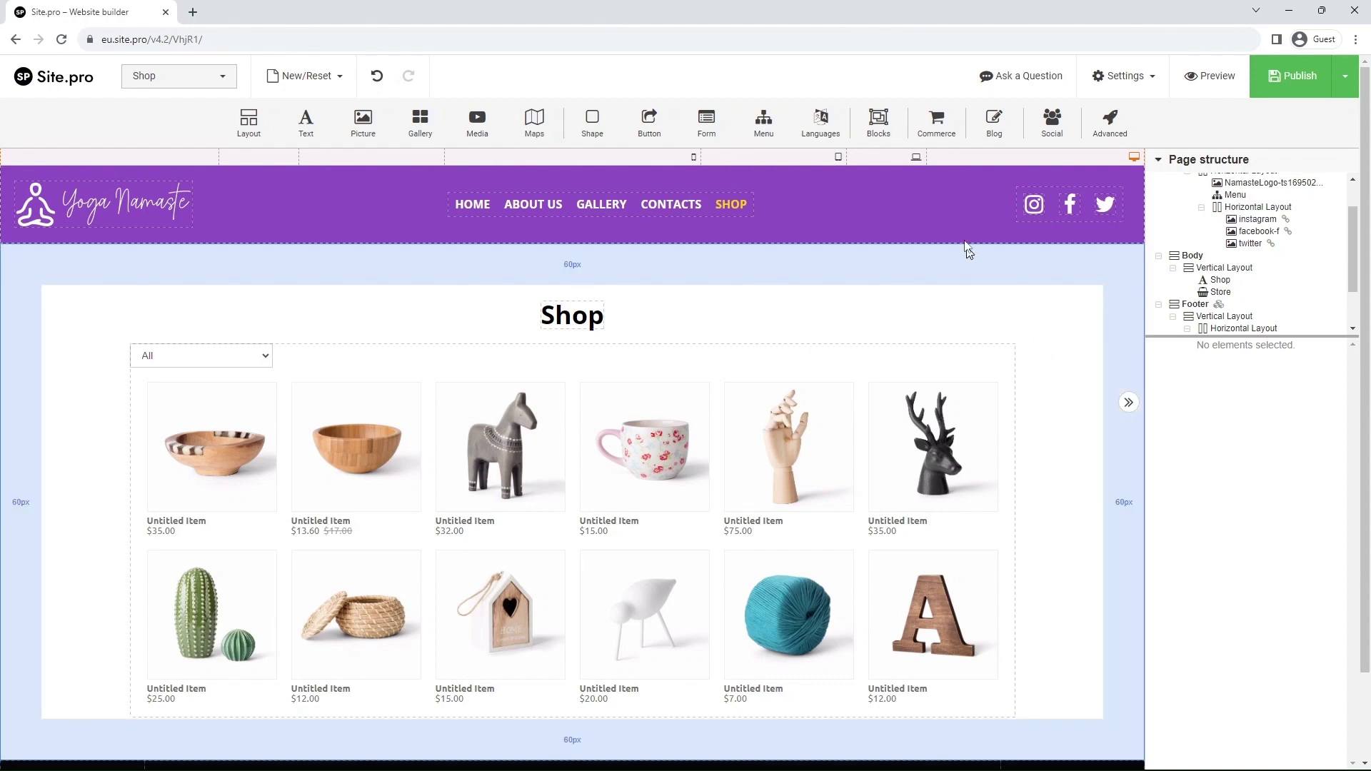
- Add a Shopping Cart element at the right end of the header
left_click_drag(936, 121, 1122, 210)
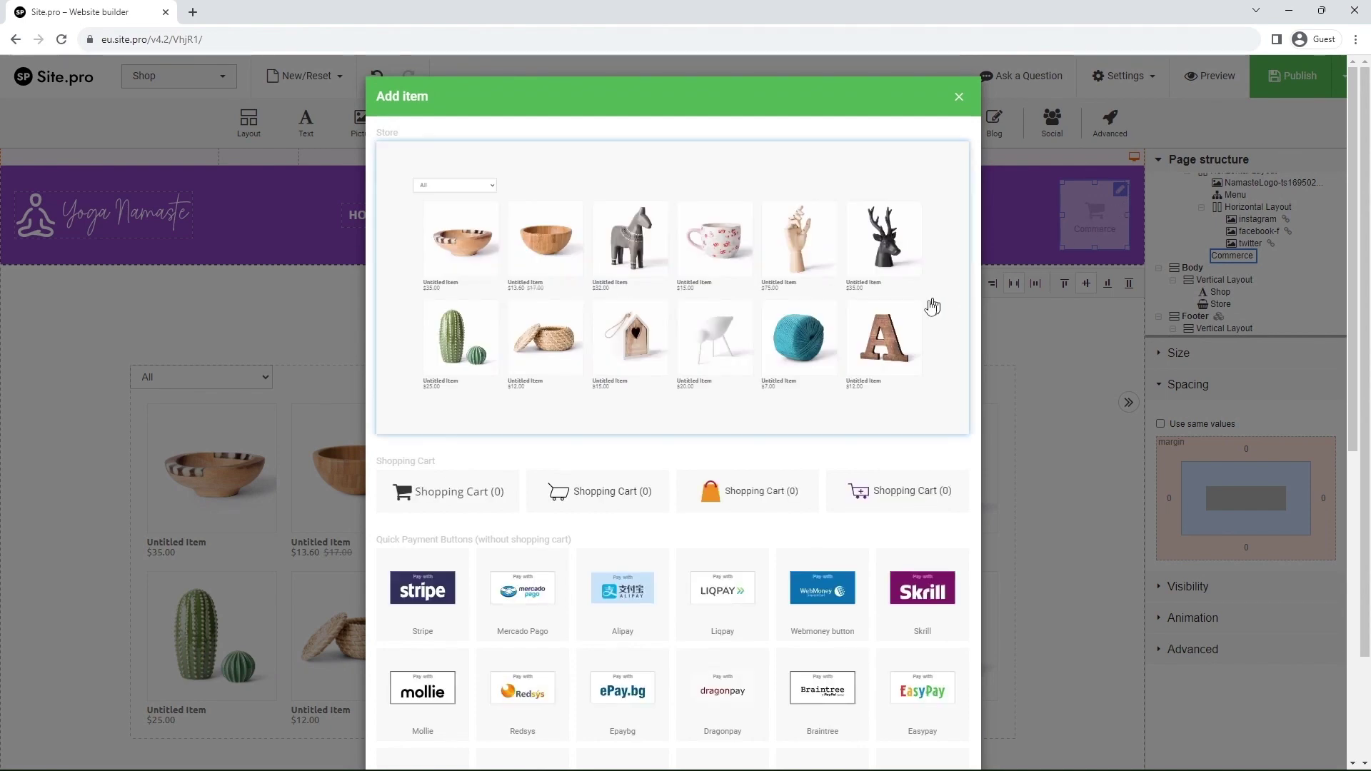
left_click(461, 501)
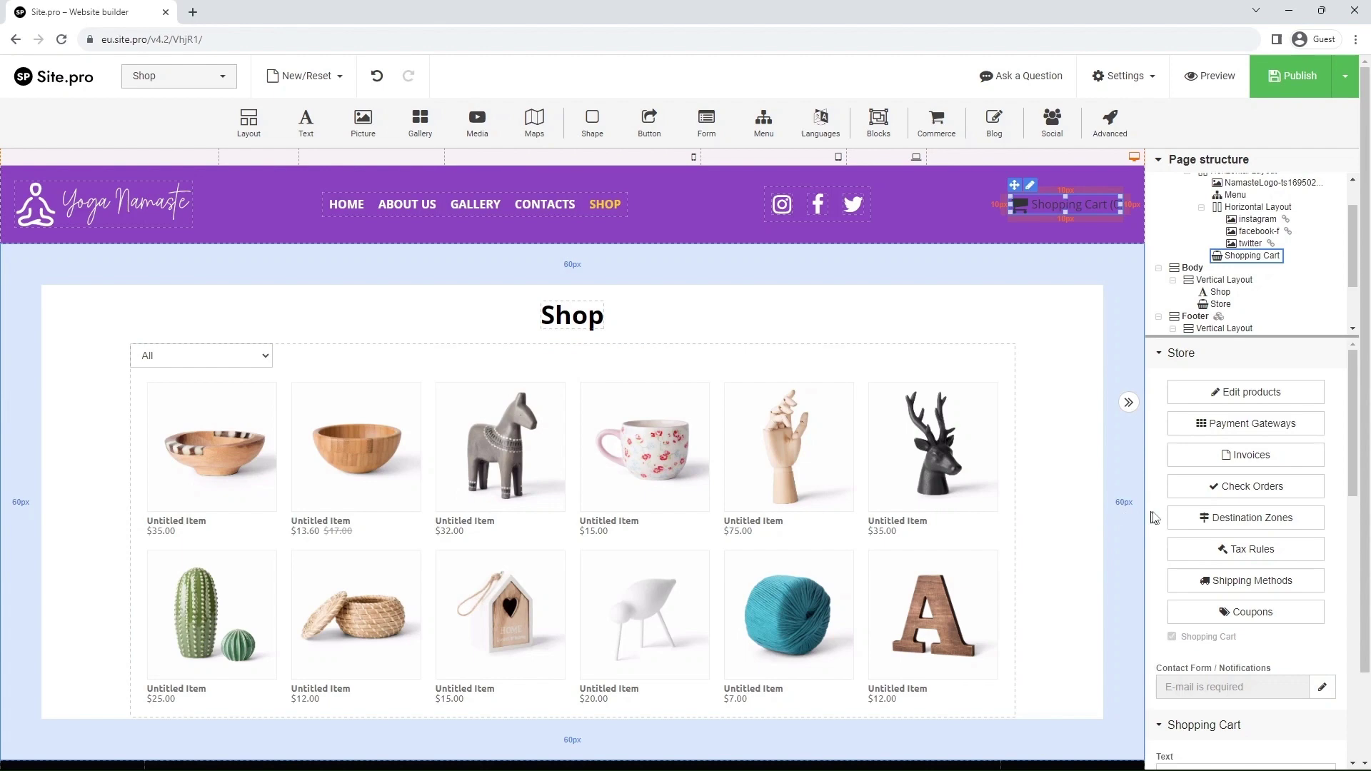
scroll(1257, 508, "down", 1)
scroll(1263, 511, "down", 2)
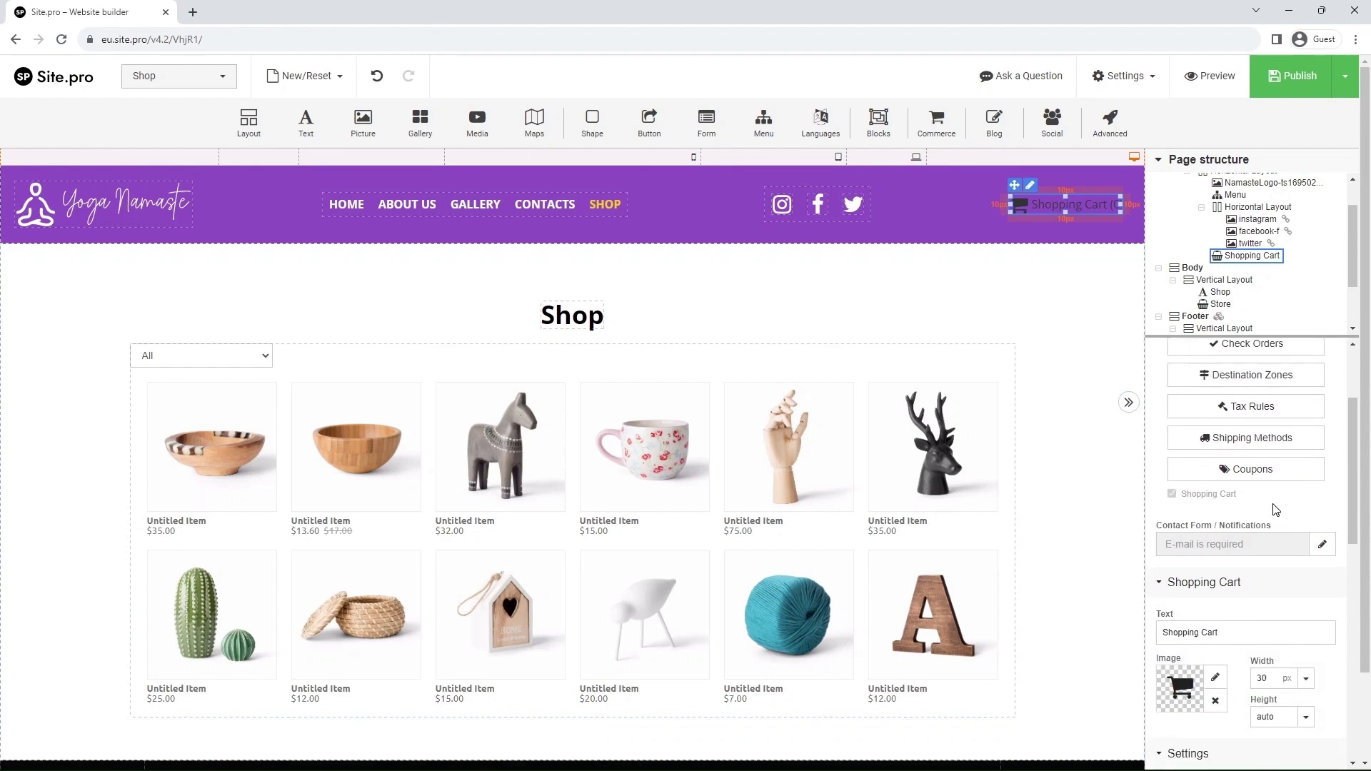
- In the store contact form's e-mail settings, enter the recipient address and the noreply sender address
left_click(1321, 545)
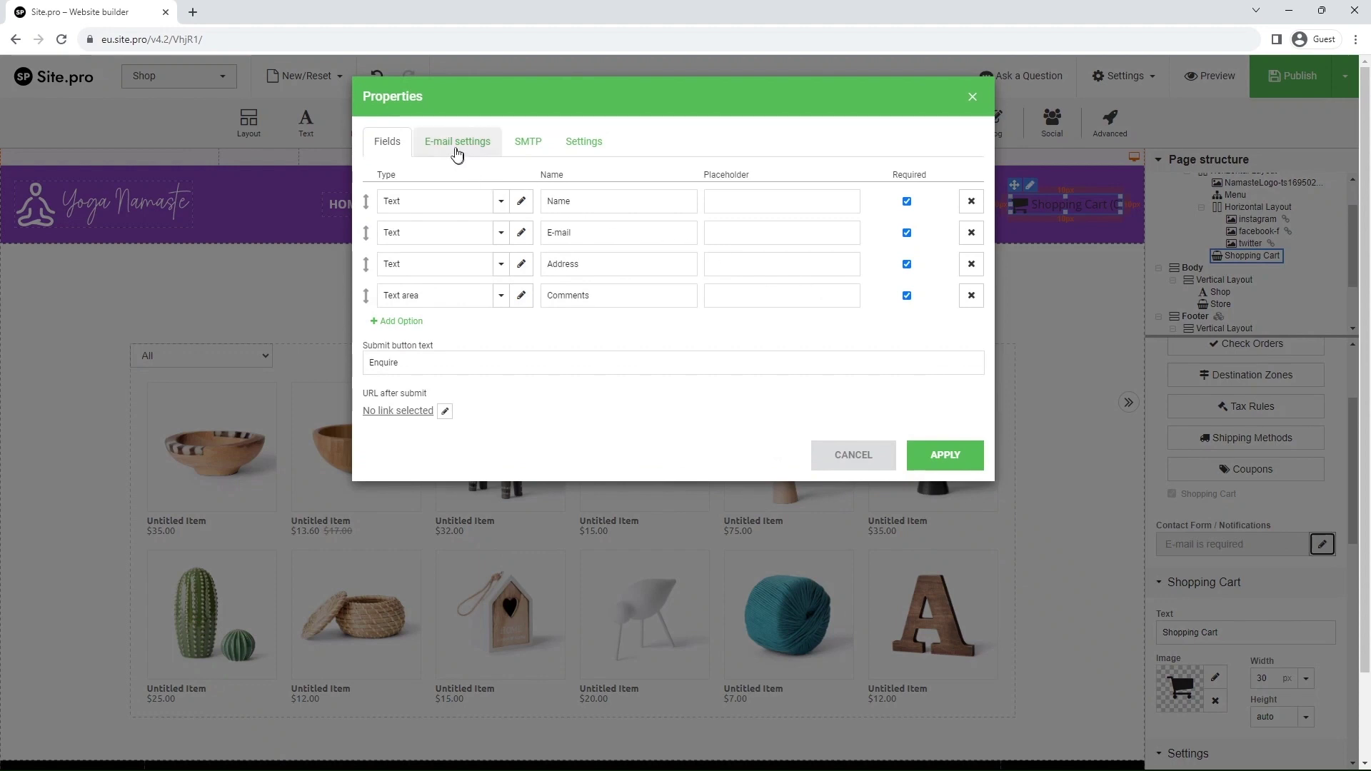
left_click(457, 147)
left_click(512, 187)
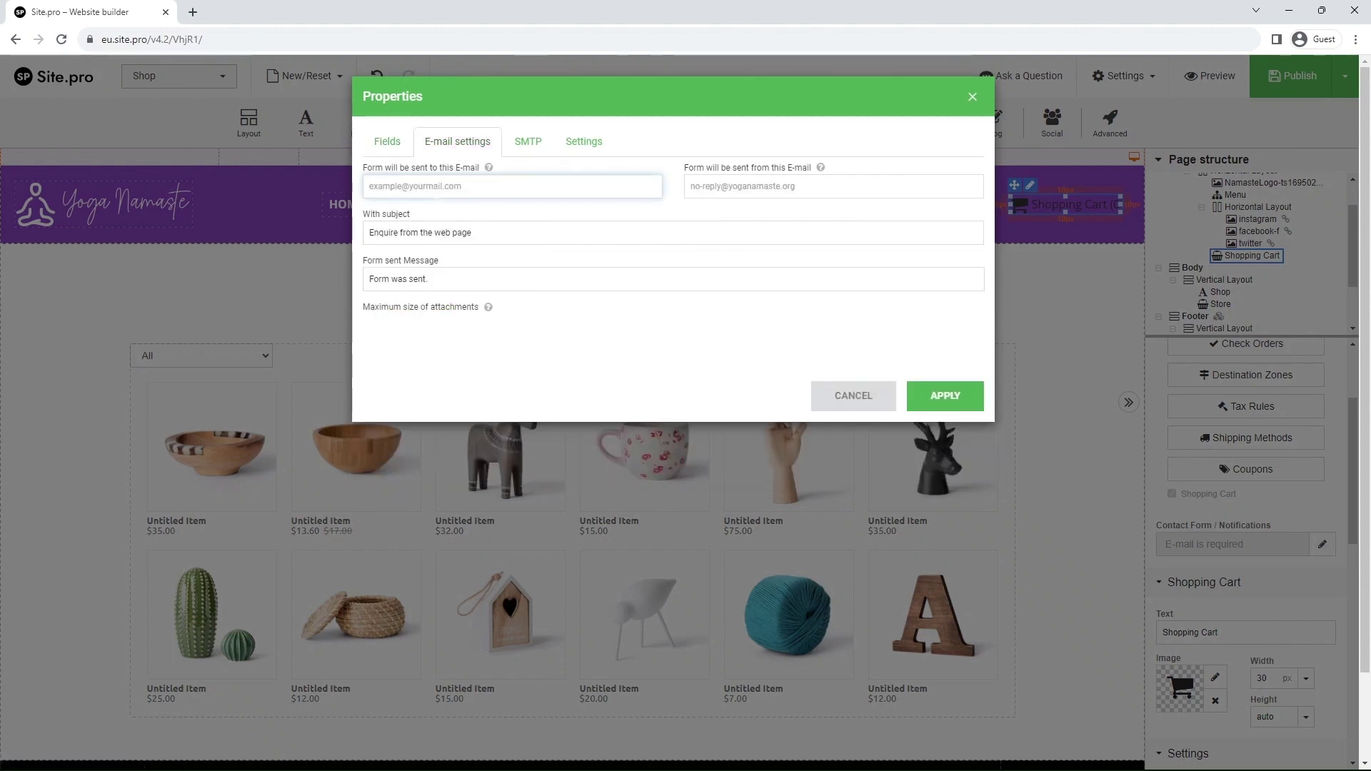
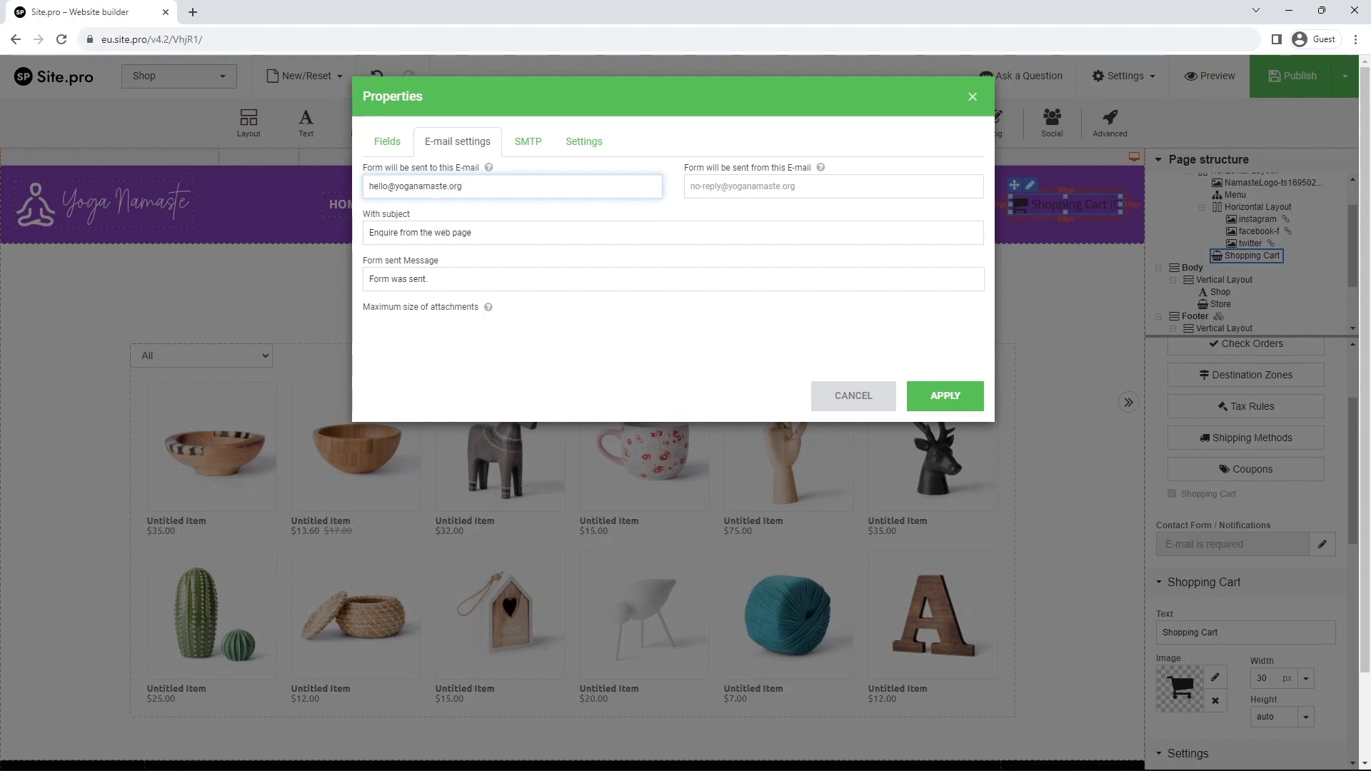
left_click(691, 186)
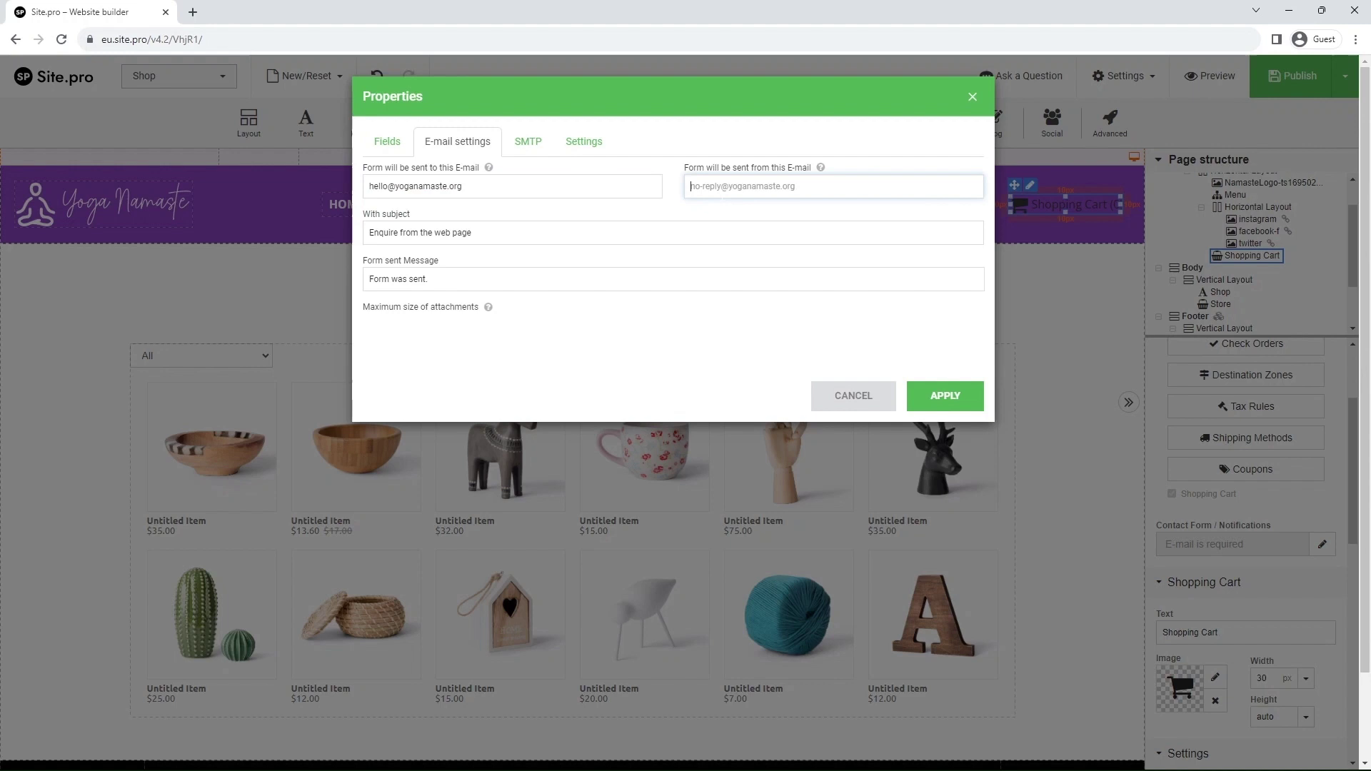
- Apply the e-mail settings and shorten the cart label from 'Shopping Cart' to 'Cart'
left_click(945, 397)
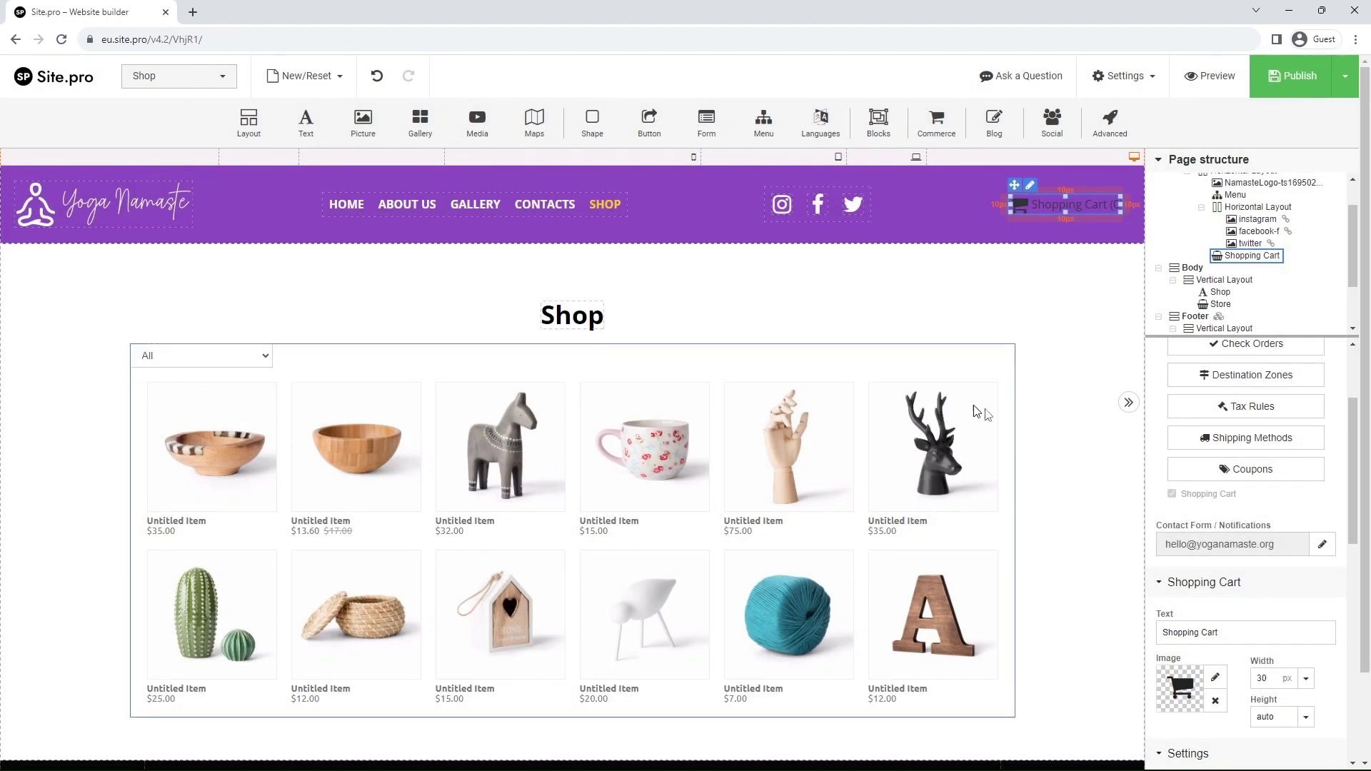
scroll(1207, 560, "down", 2)
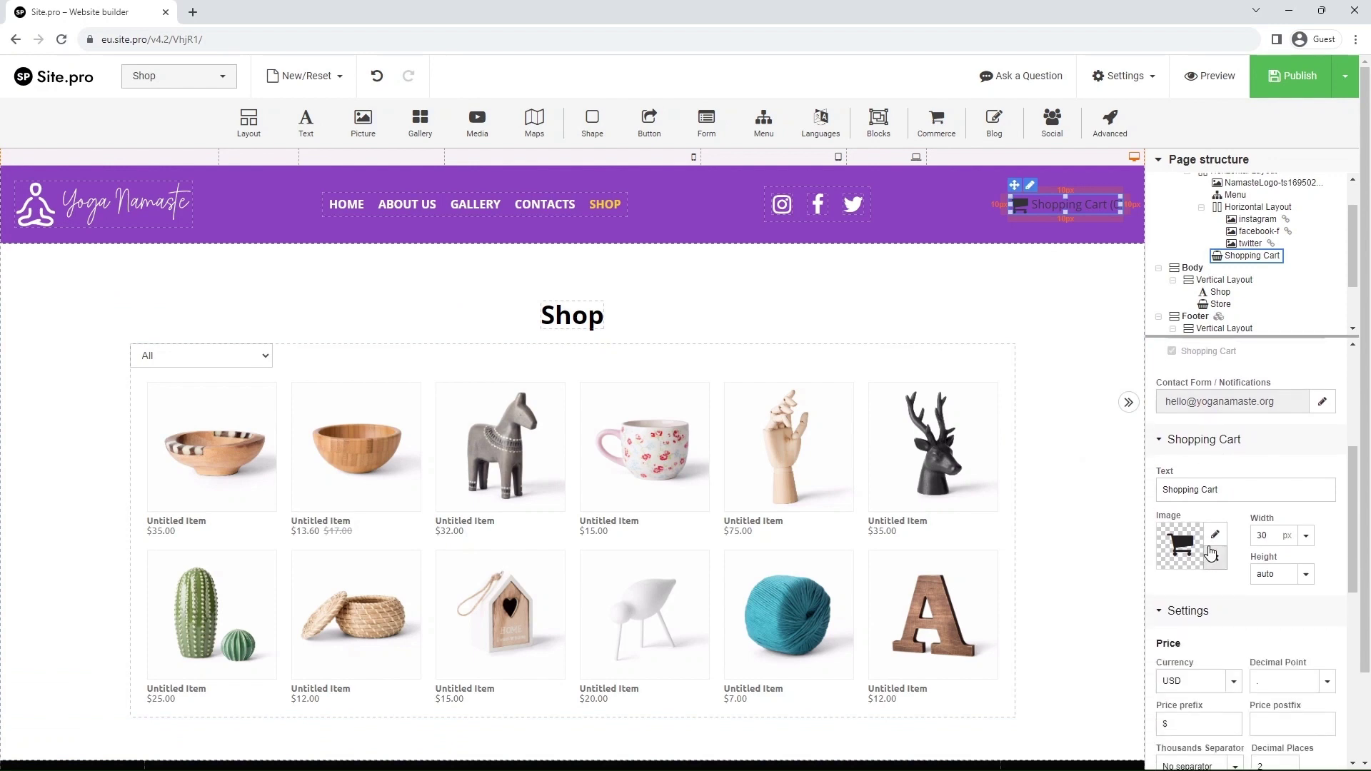
double_click(1180, 490)
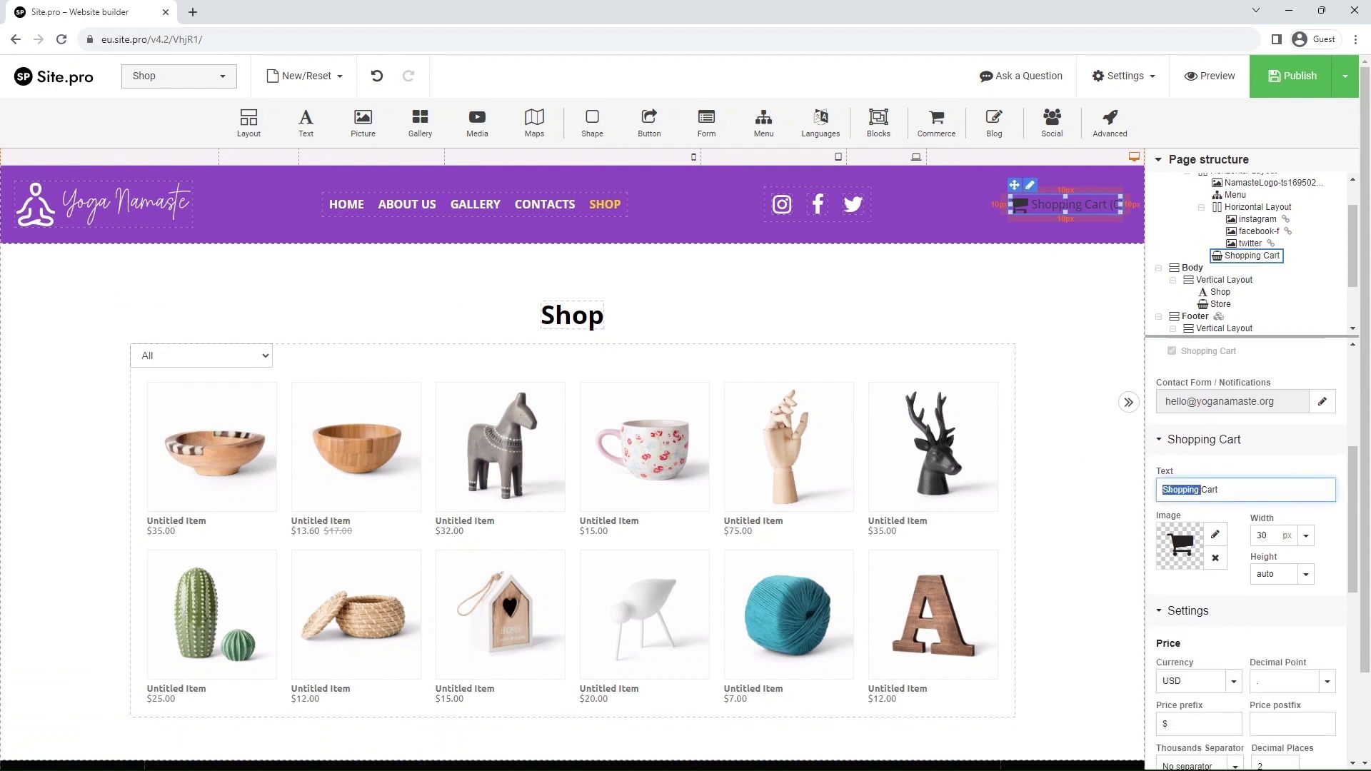
key("BackSpace")
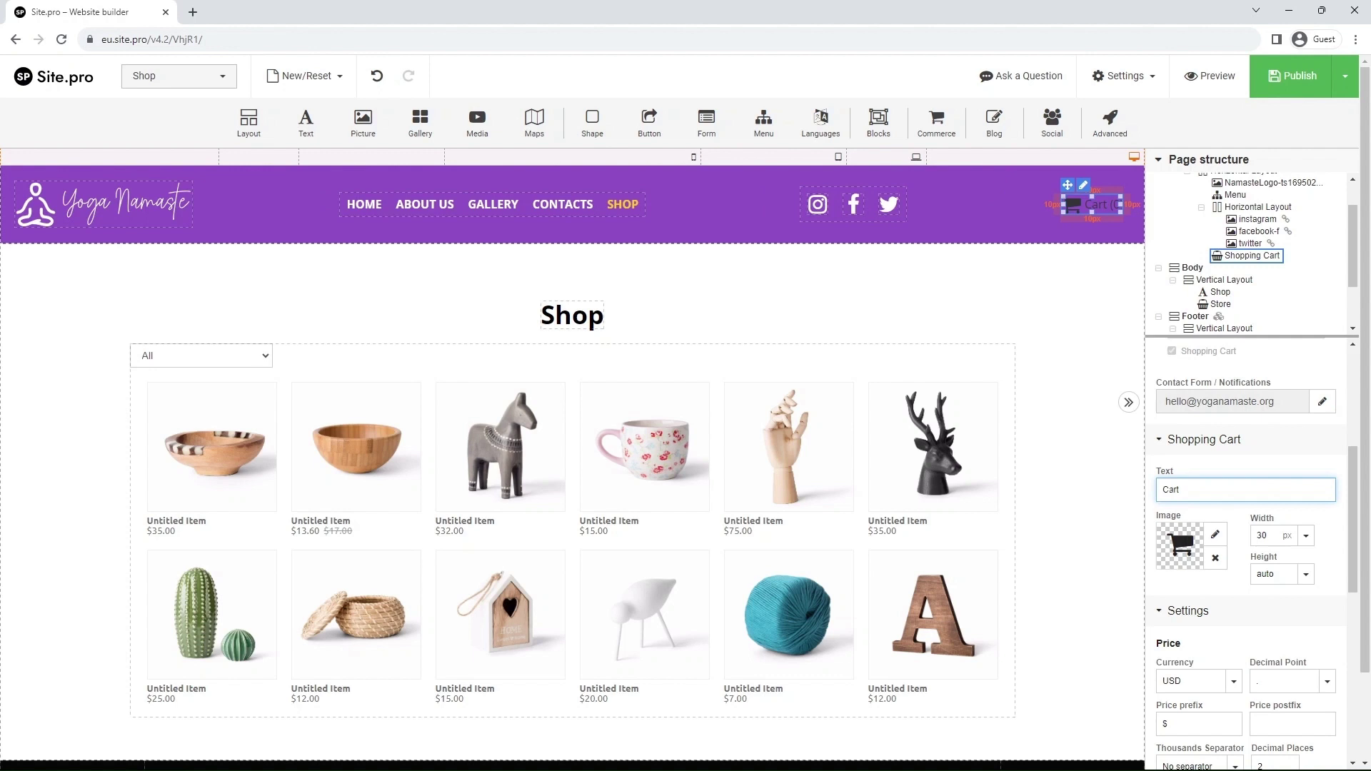
- Change the store currency from dollars to EUR
scroll(1174, 489, "down", 3)
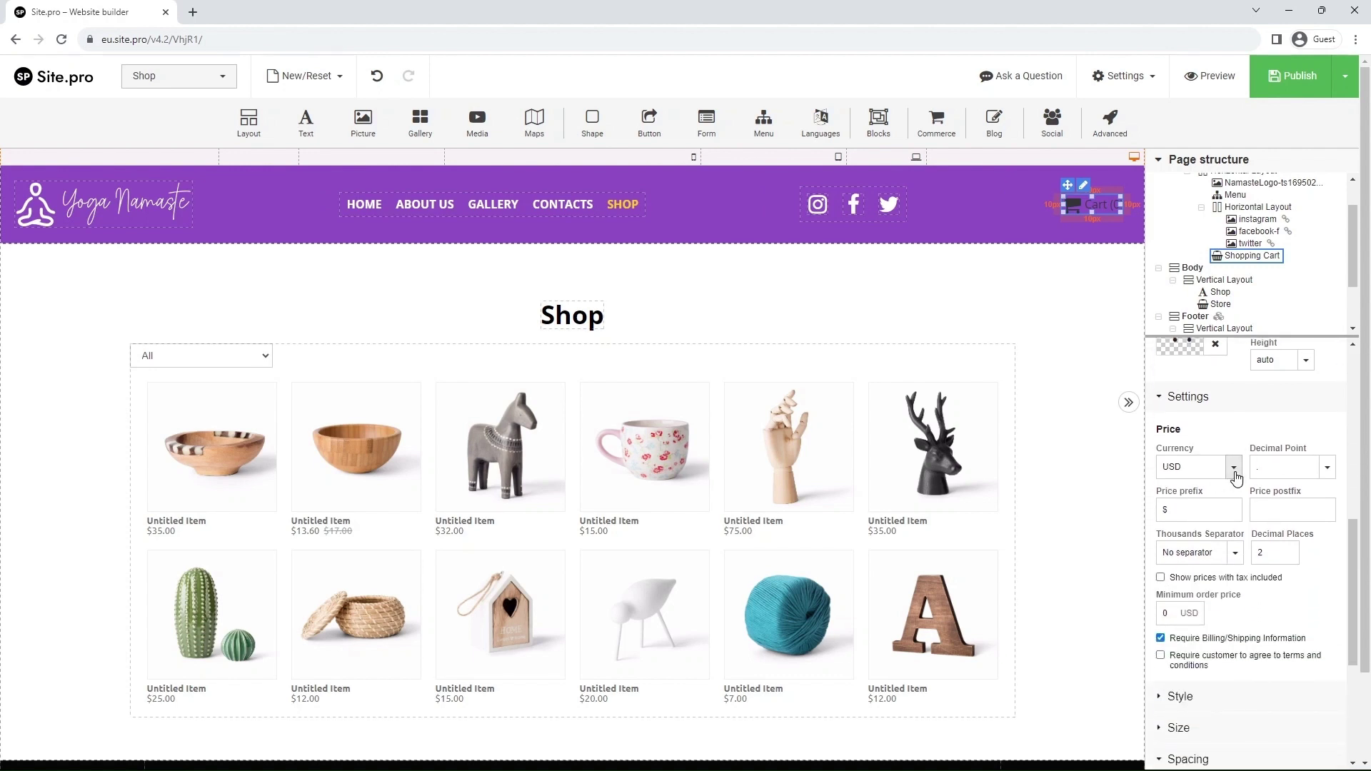
left_click(1235, 469)
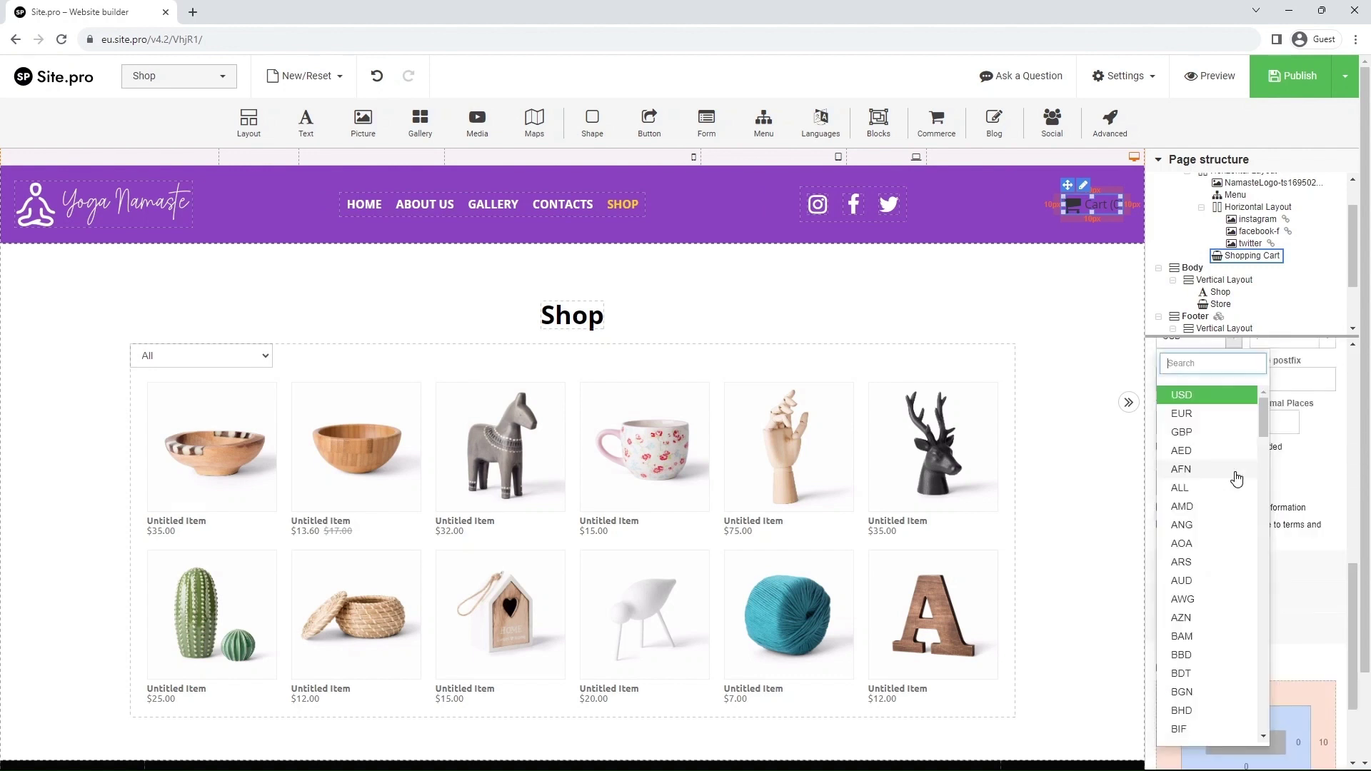
left_click(1211, 425)
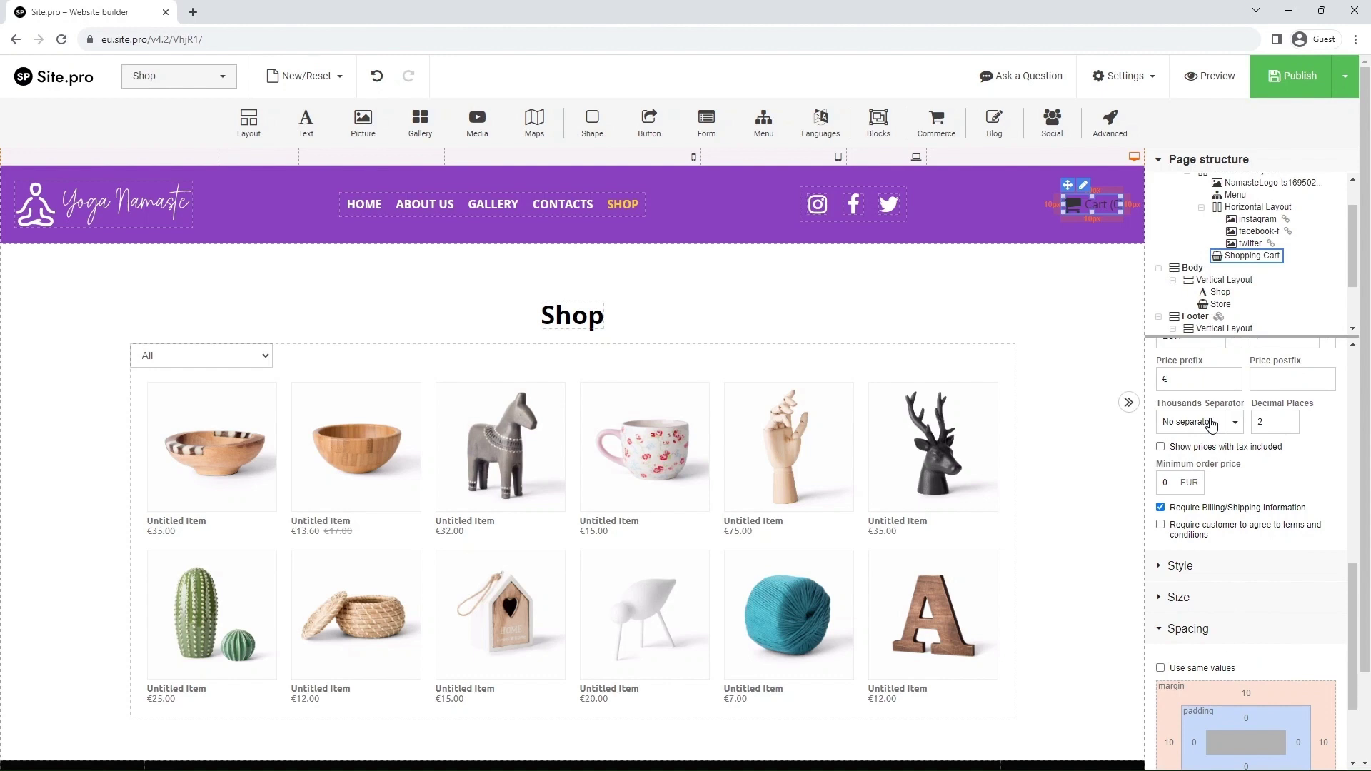
- Change the Cart label's font colour to white (#FFFFFF)
left_click(1171, 571)
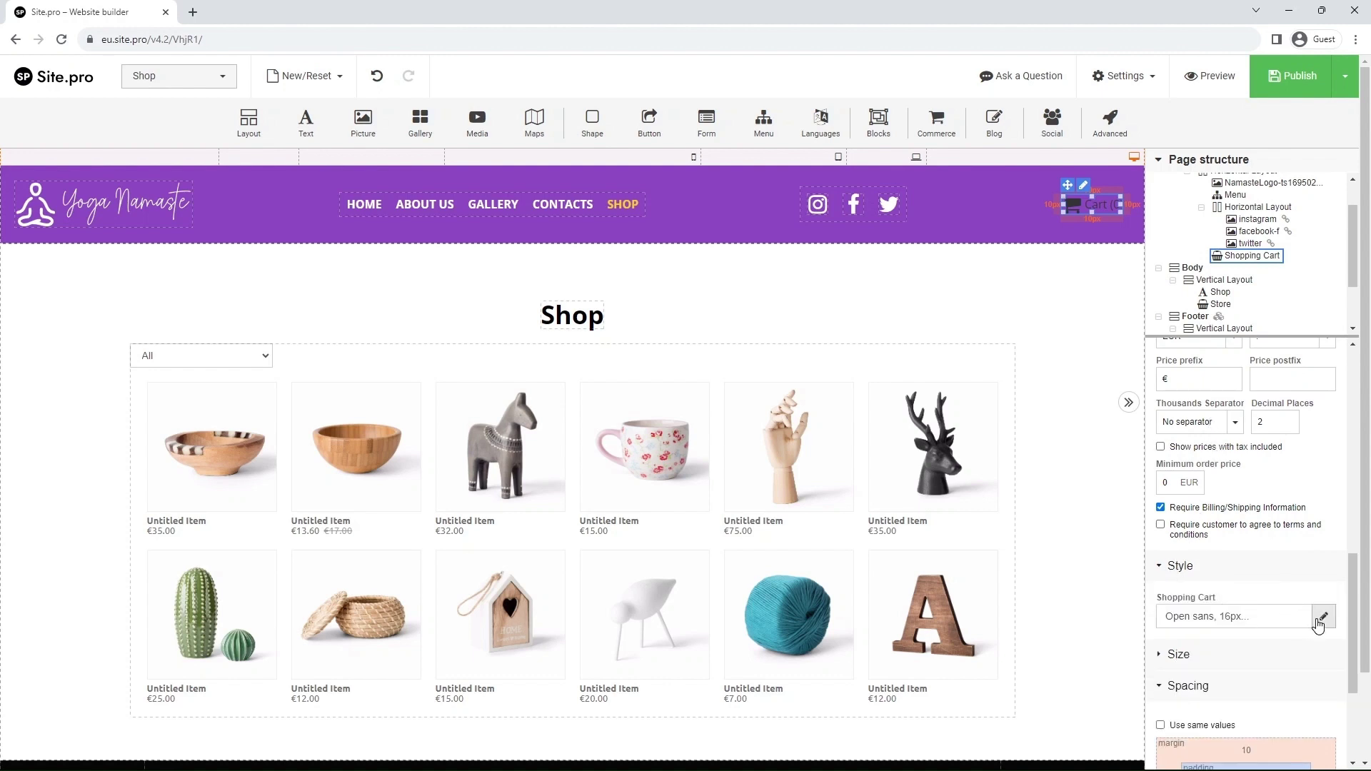
left_click(1321, 617)
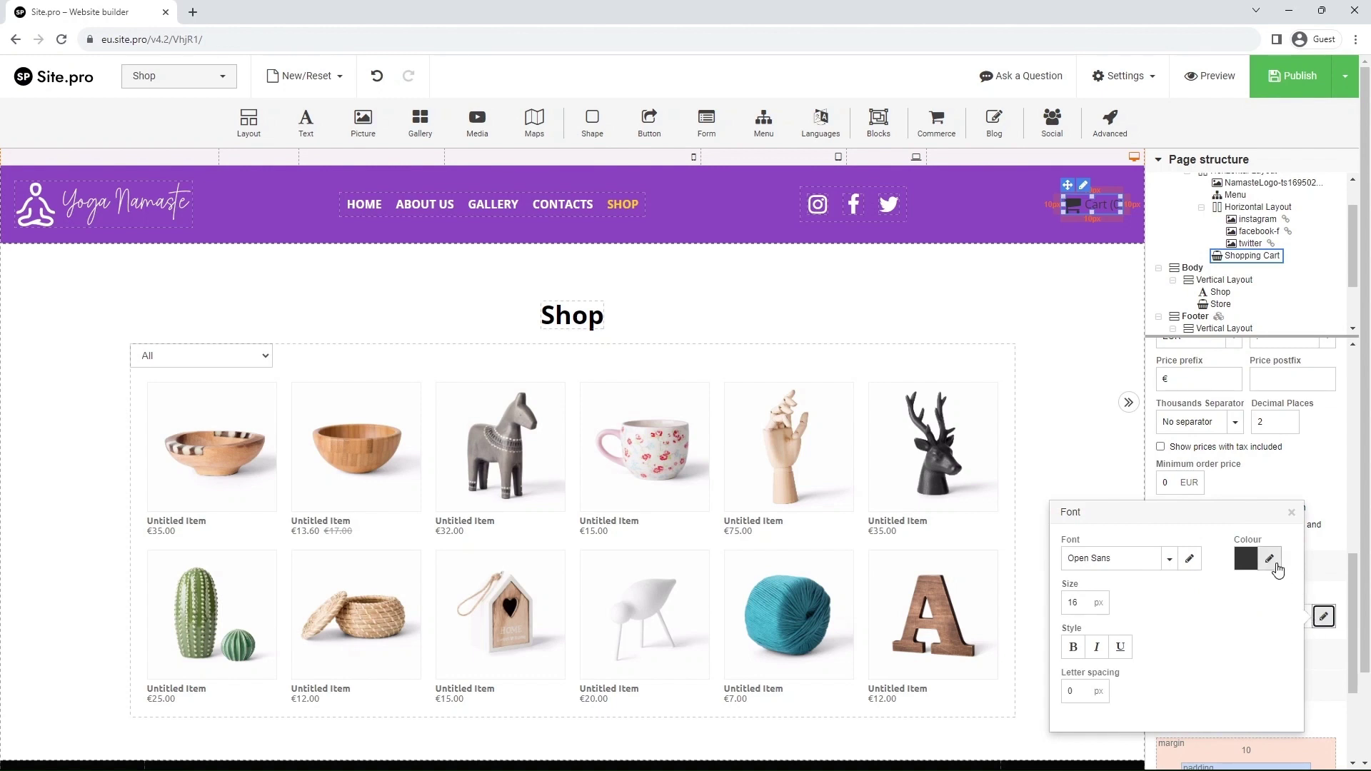
left_click(1271, 561)
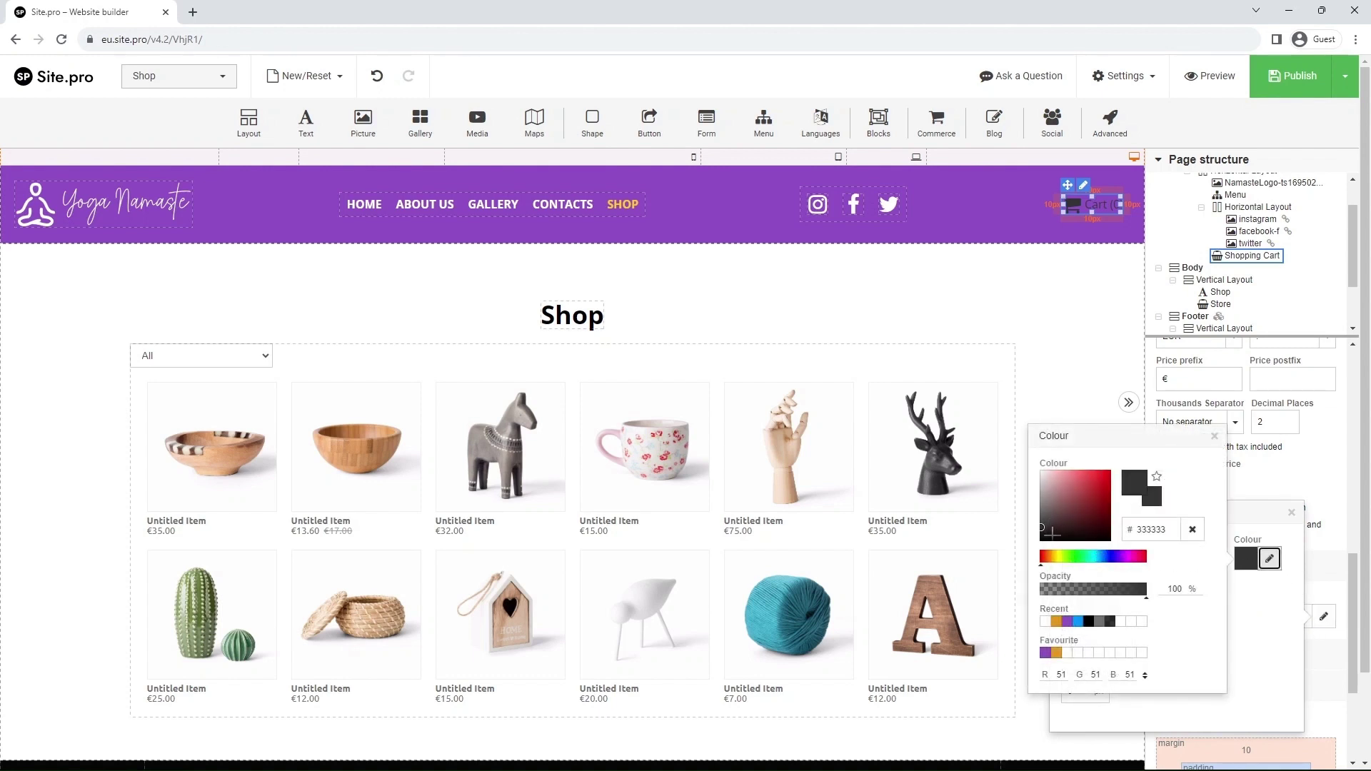
left_click_drag(1052, 532, 1039, 475)
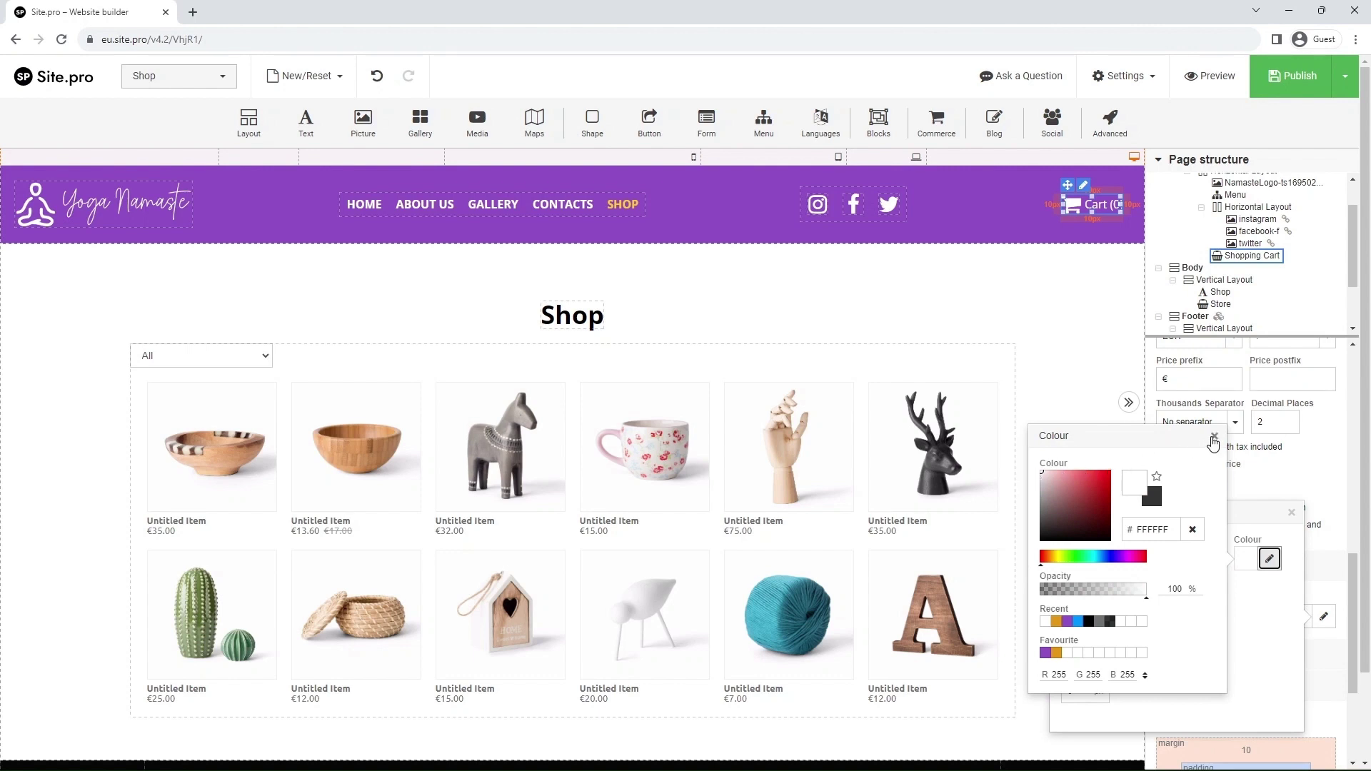
left_click(1212, 442)
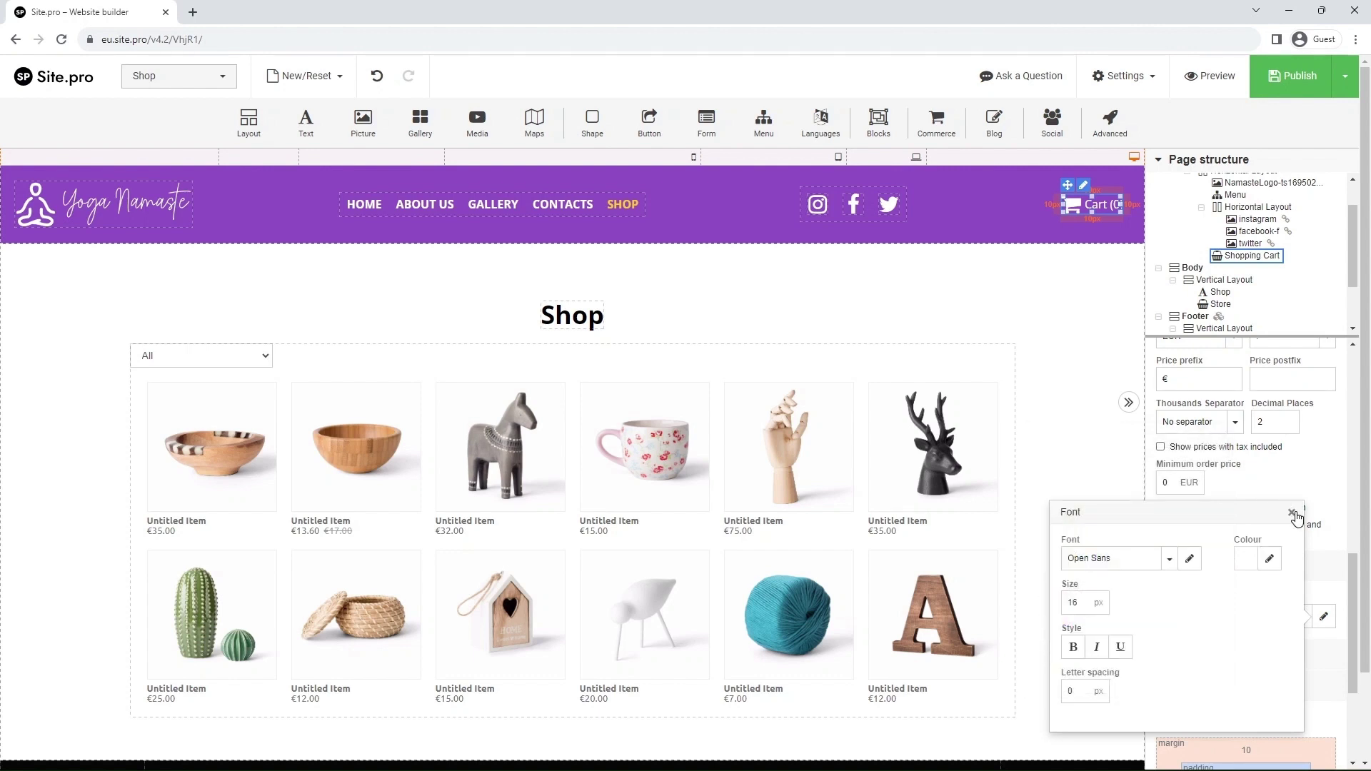
left_click(1291, 511)
scroll(1085, 476, "down", 1)
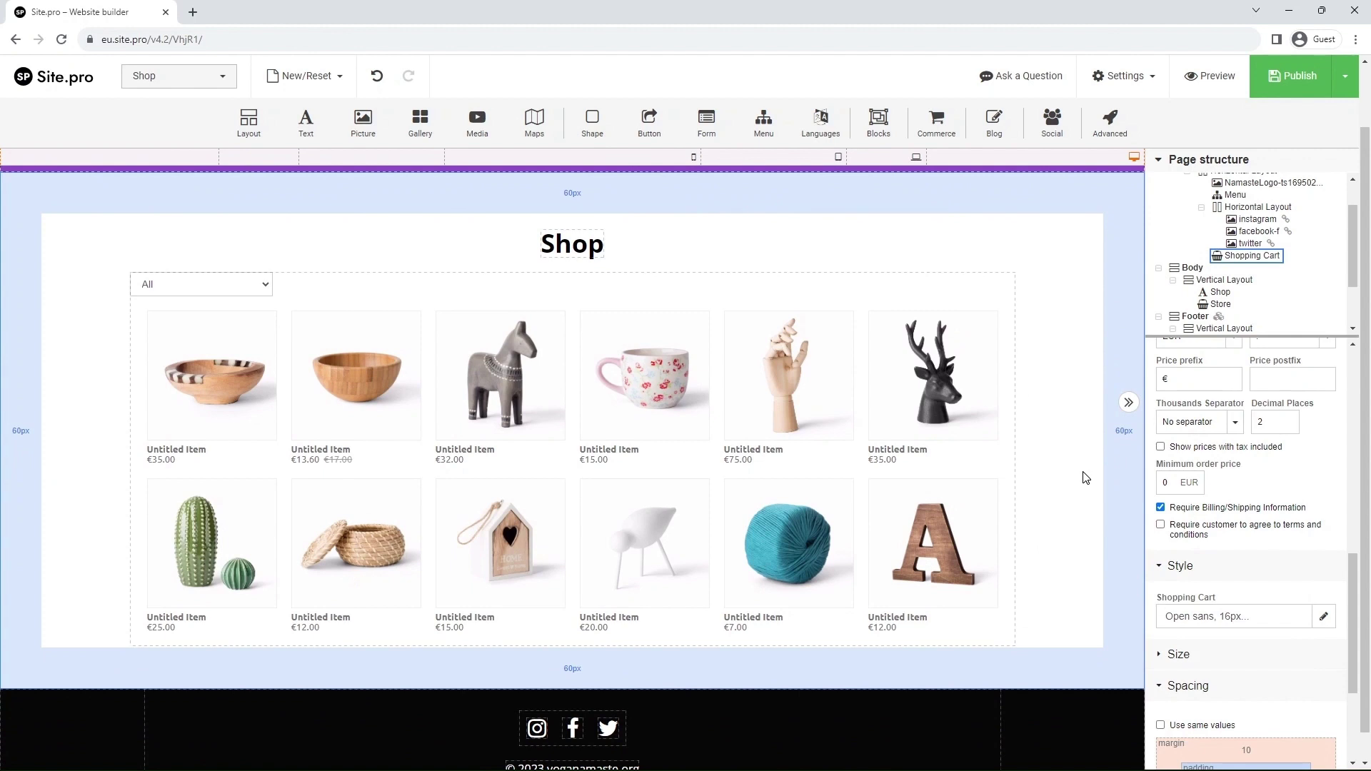
- Save the Shop page with its euro store and white Cart header as a draft via the Publish menu
scroll(1085, 477, "up", 1)
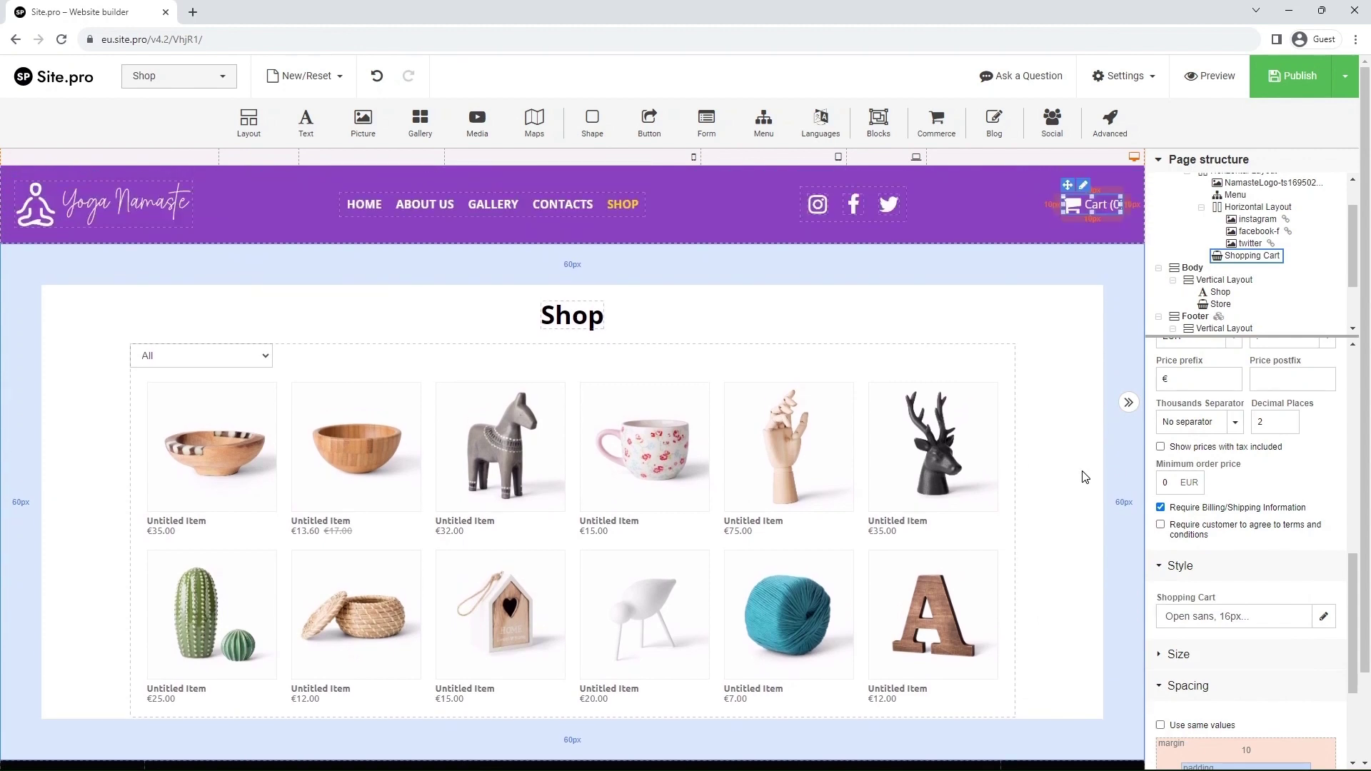
mouse_move(1277, 84)
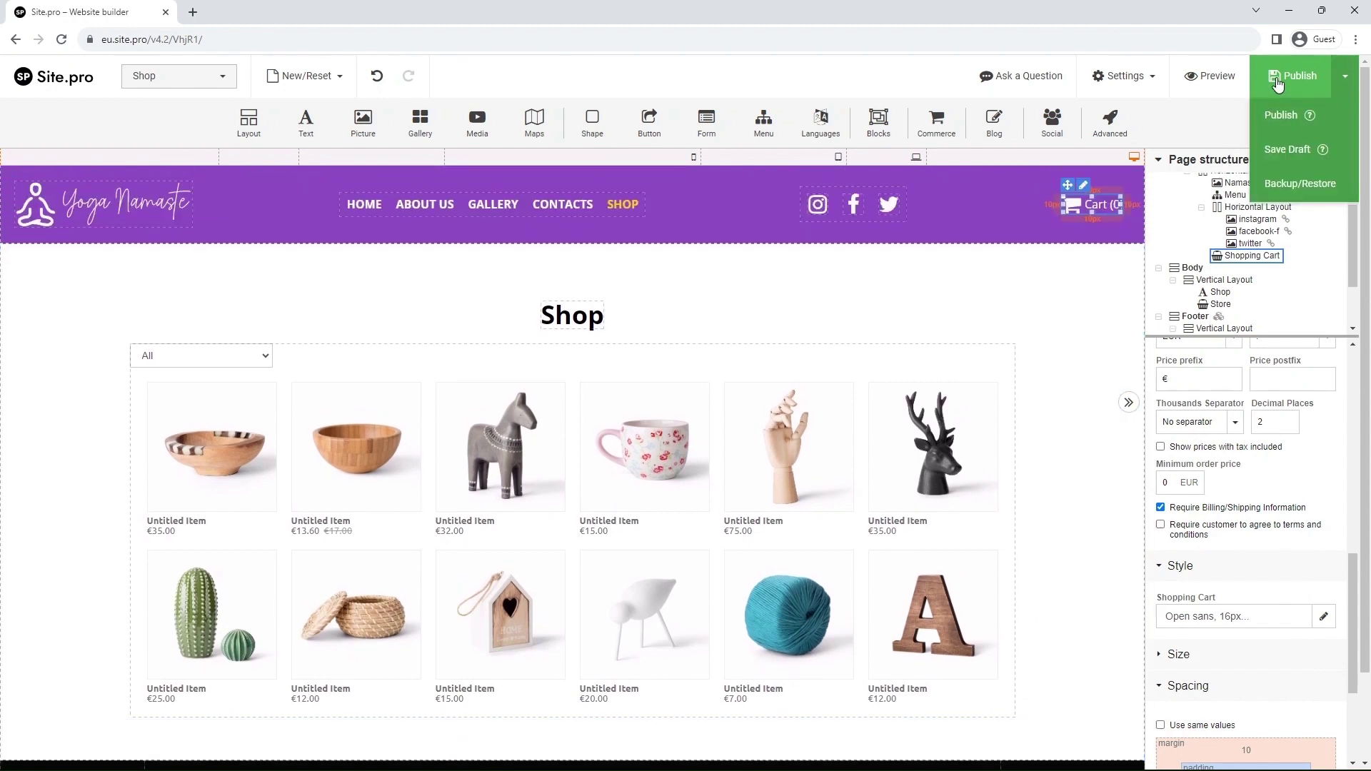
left_click(1316, 165)
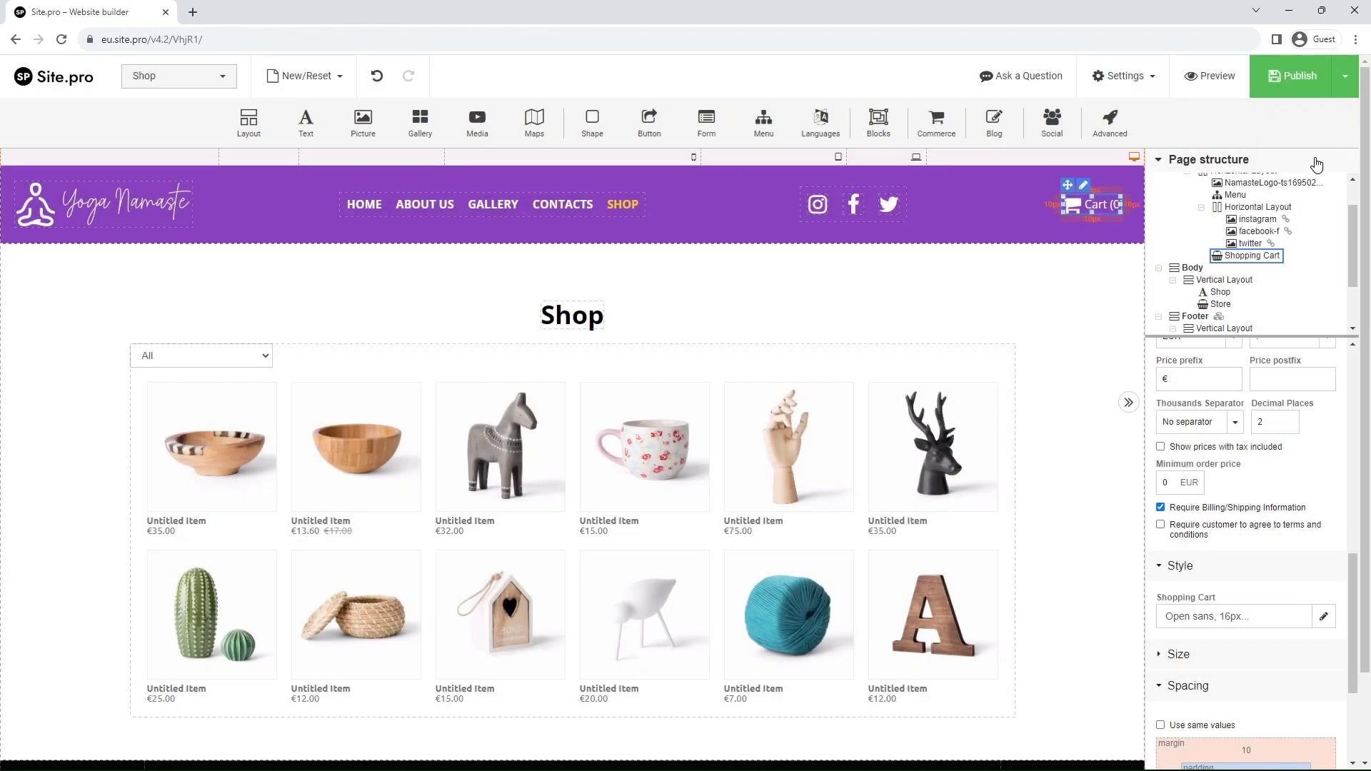